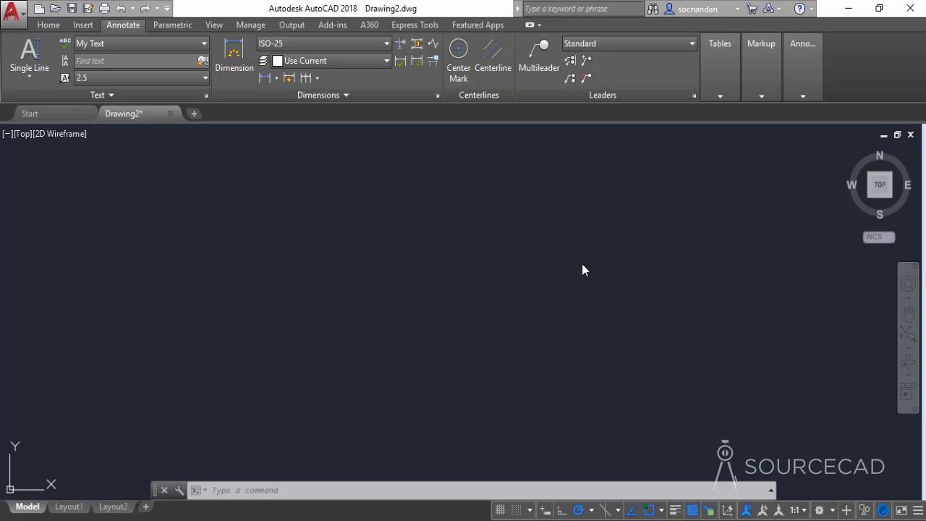
Step: Create a multiline text box in the middle of the drawing area containing "AutoCAD 2018"
click(39, 77)
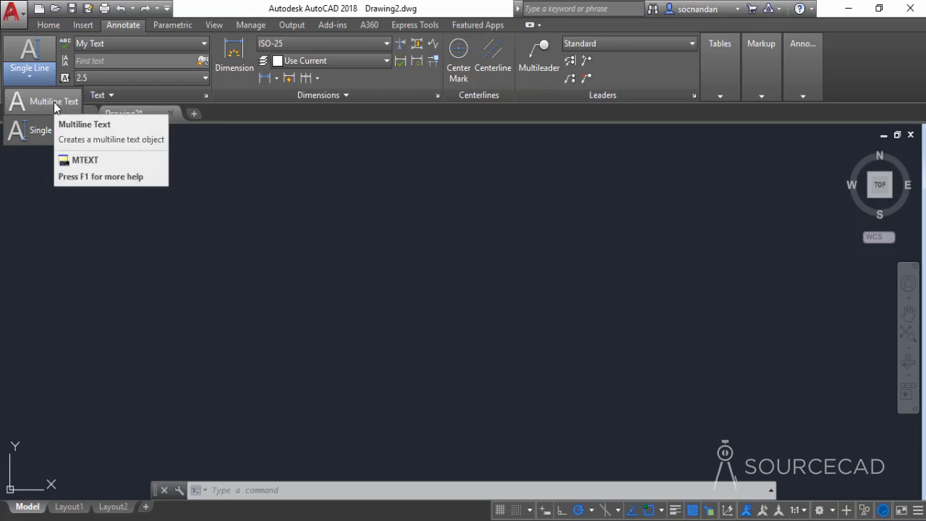
click(55, 103)
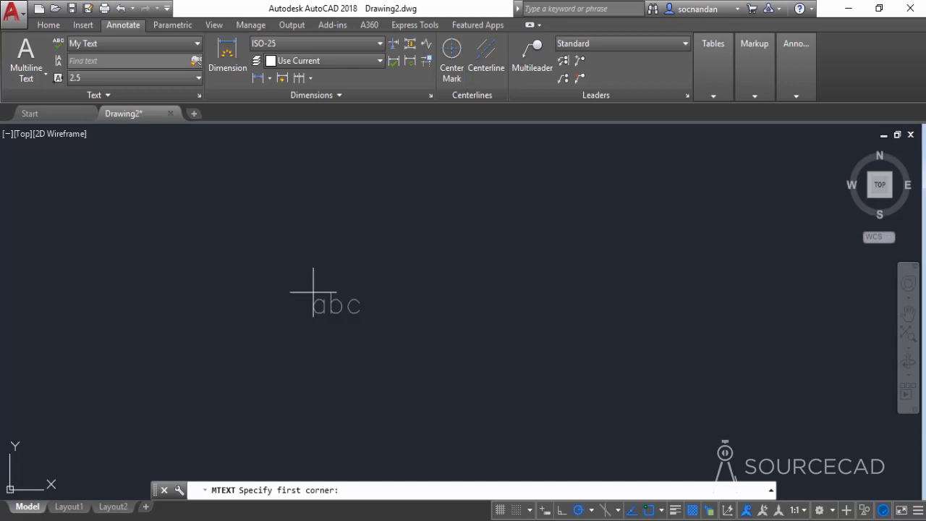
click(307, 251)
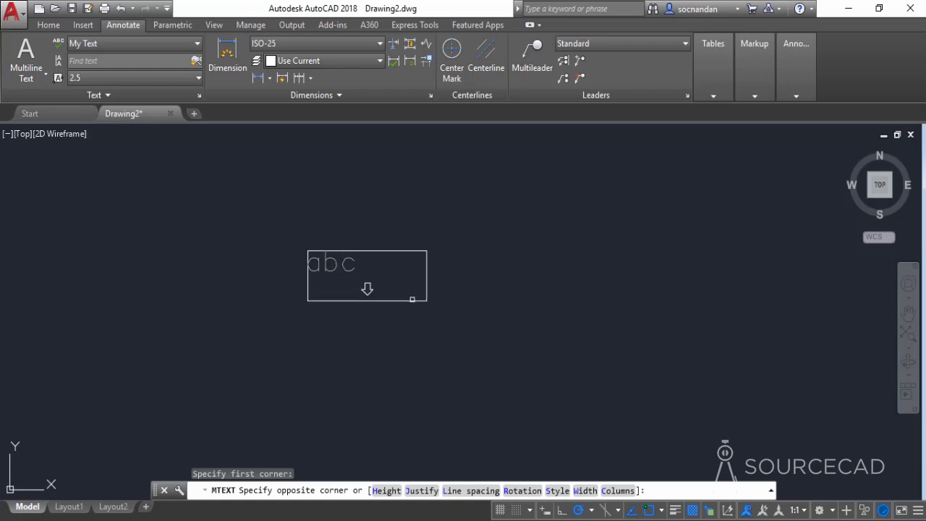
click(506, 352)
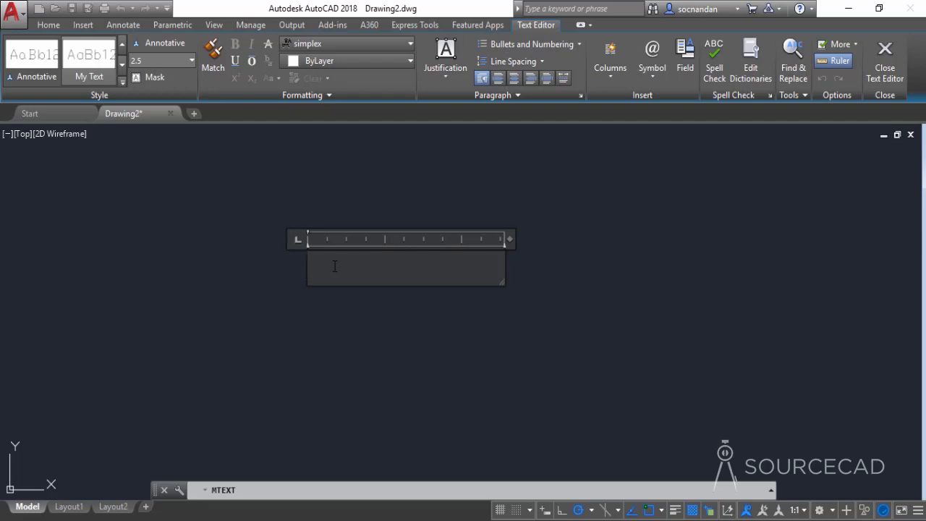
text(AutoCAD)
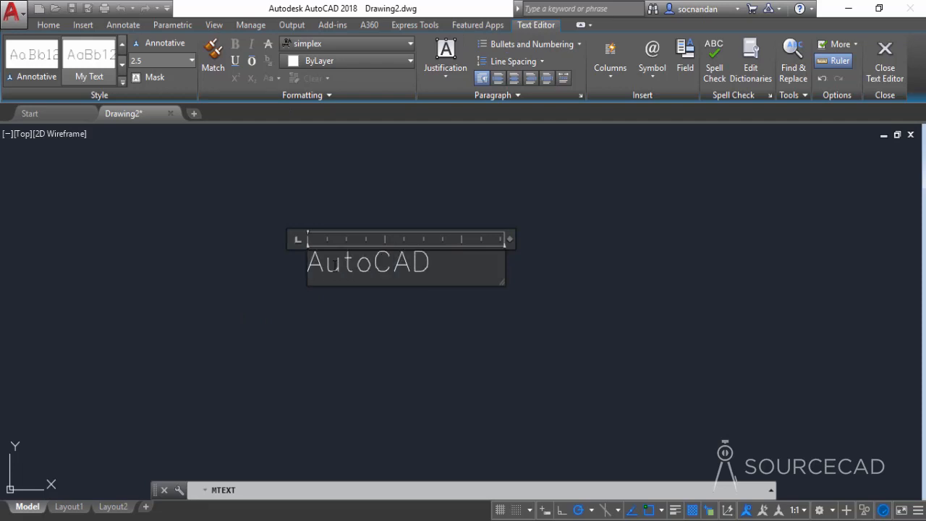
text( 2018)
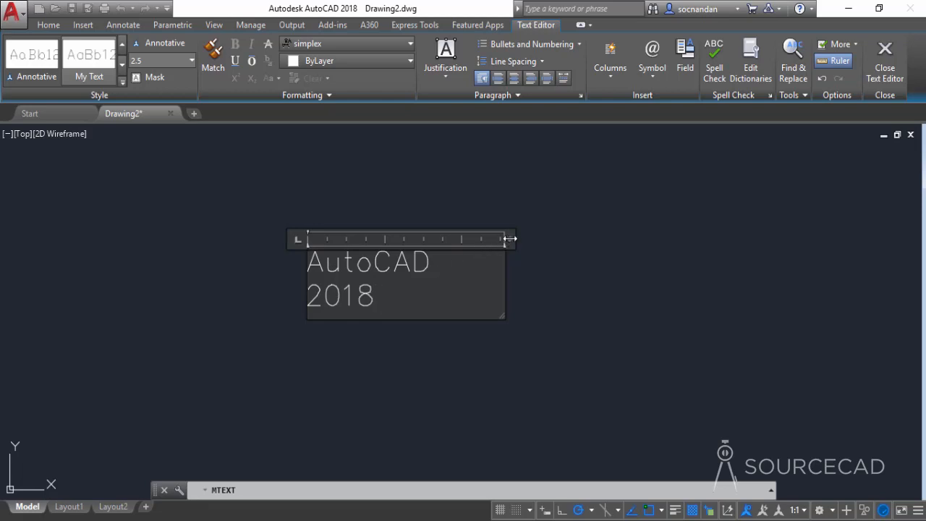
Step: Widen the text frame so the text fits on one line, add "Software" as a second line, and finish the text
drag(511, 238, 720, 238)
middle_drag(645, 194, 486, 264)
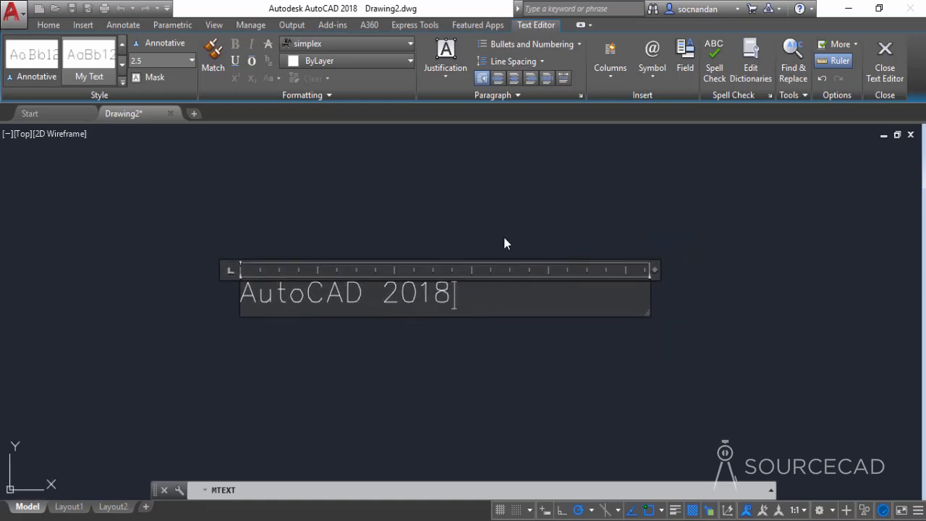
key(Return)
text(Software)
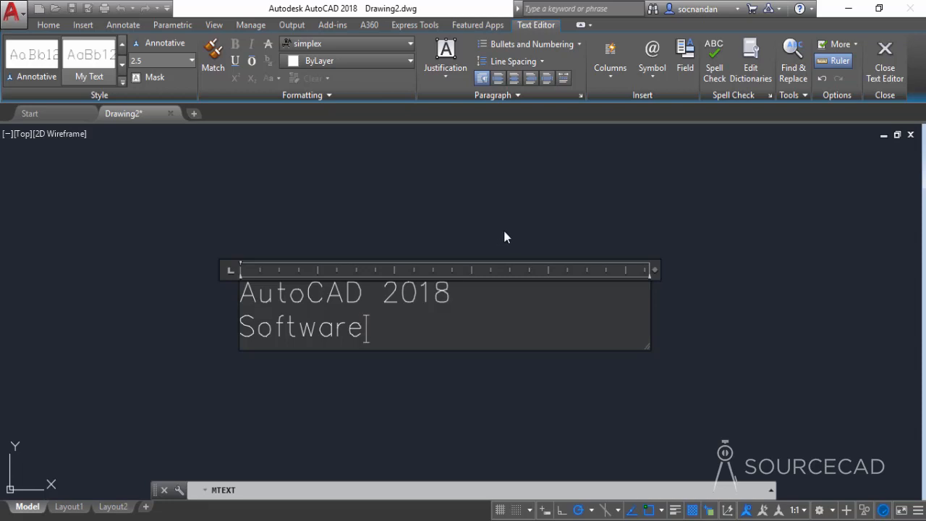
click(545, 203)
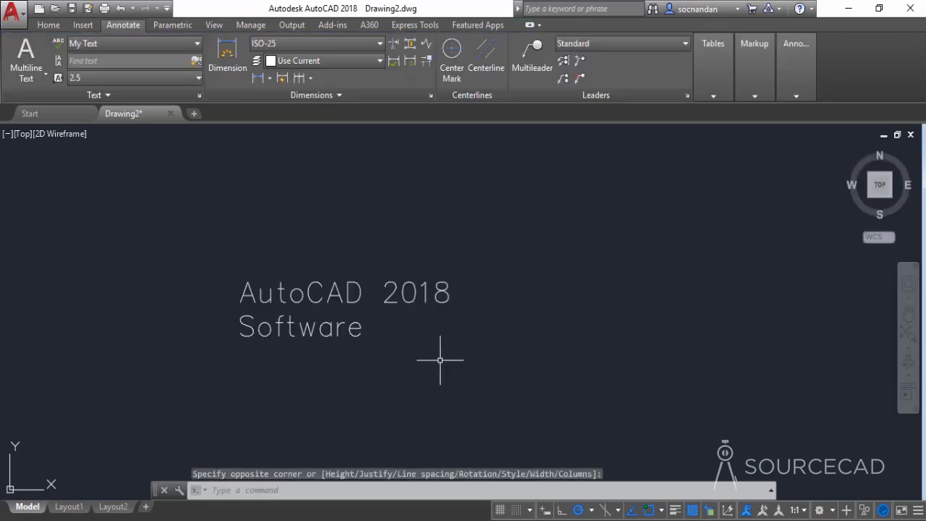
Step: Open the multiline text for editing from its first line and again from its second line, closing the editor each time
double_click(448, 295)
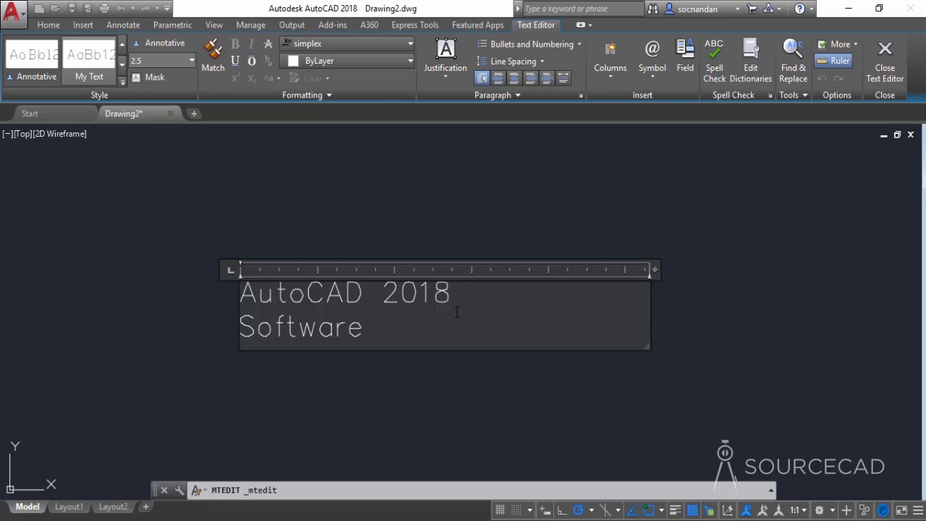
click(477, 221)
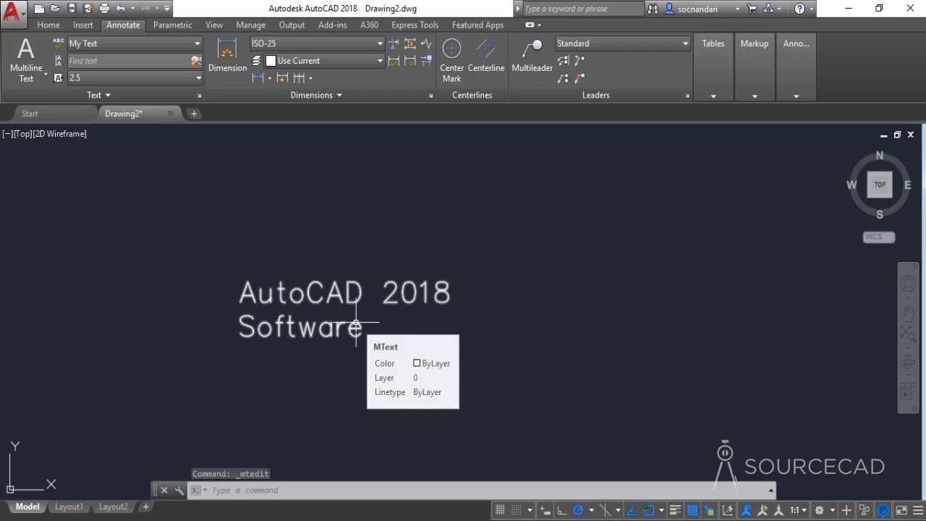
click(355, 325)
double_click(353, 326)
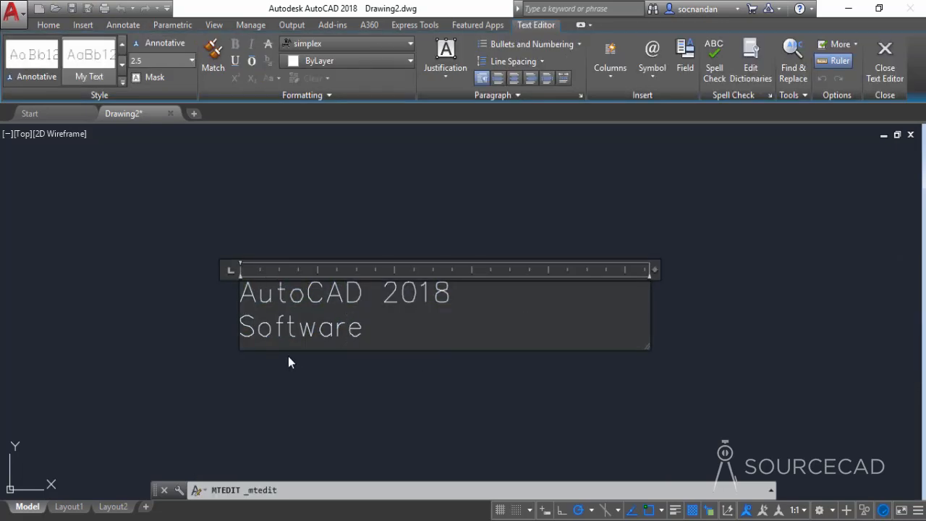
click(423, 374)
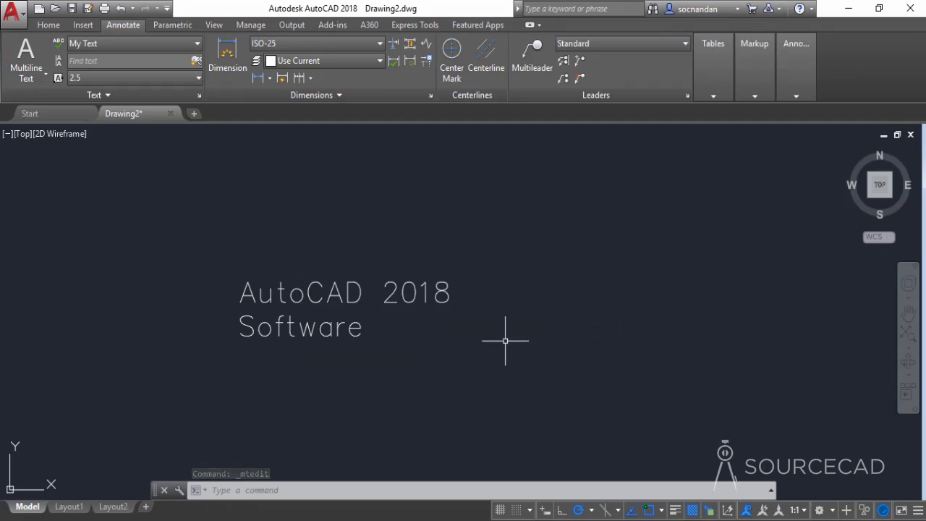
Step: Open the multiline text for editing, try the Annotative text style, and reapply the My Text style
double_click(448, 294)
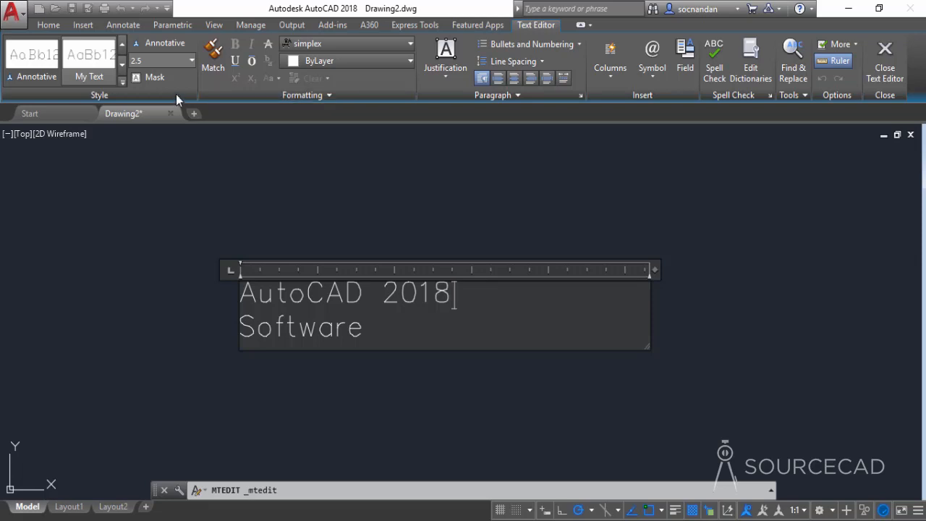
click(61, 73)
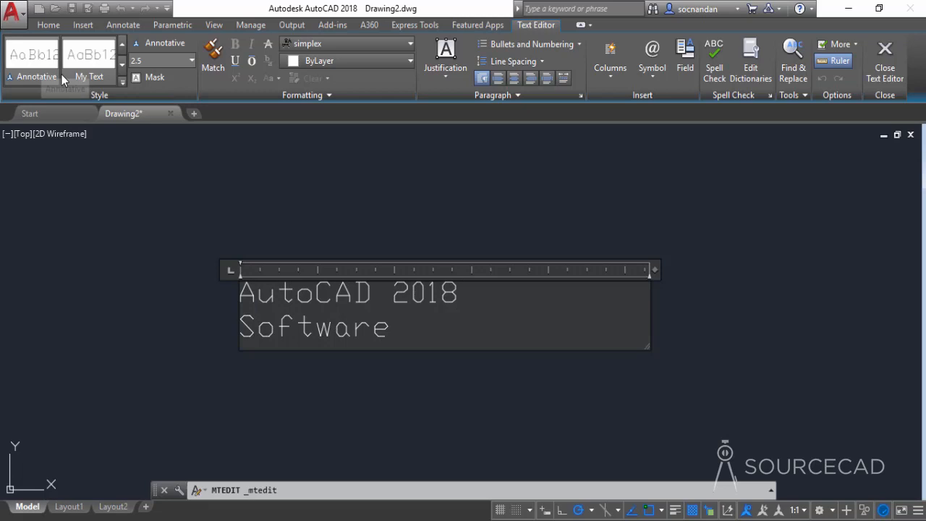
click(121, 82)
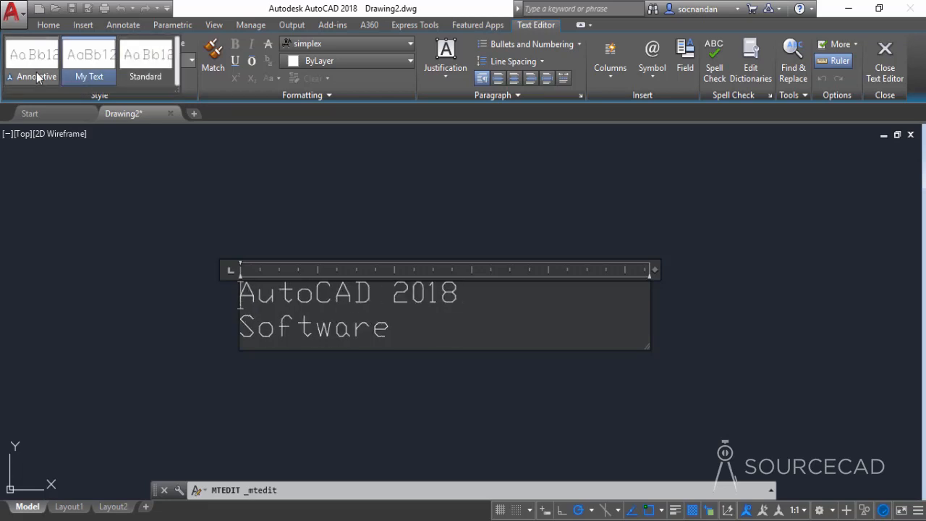
click(85, 77)
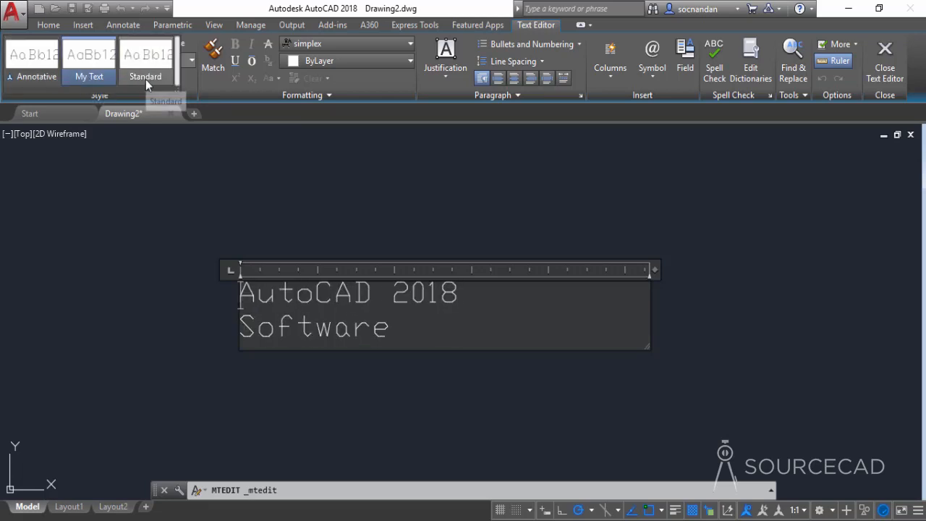
click(32, 67)
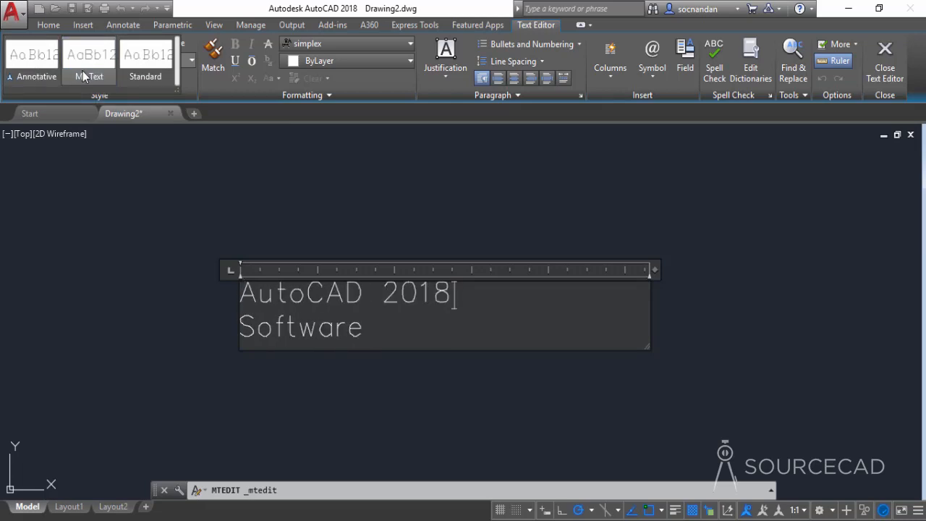
click(83, 71)
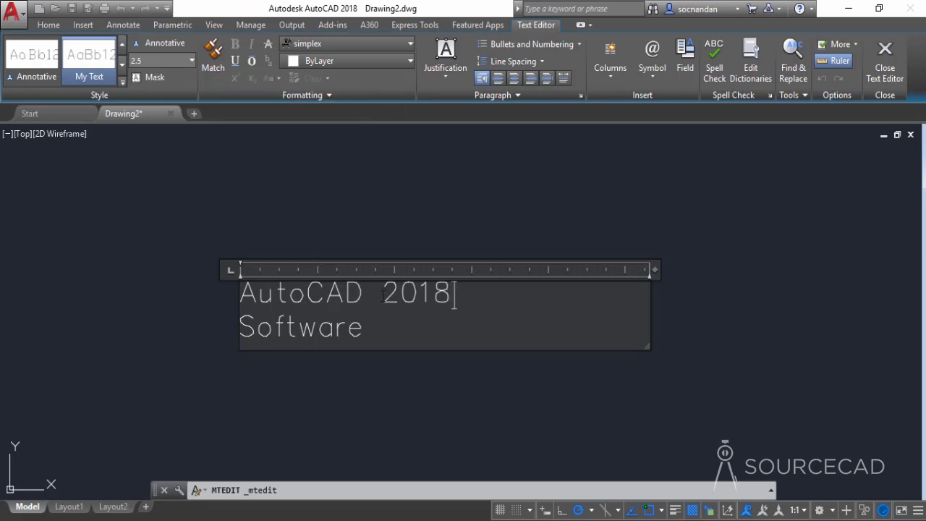
Step: Set the text height of "2018" to 5
drag(383, 293, 447, 290)
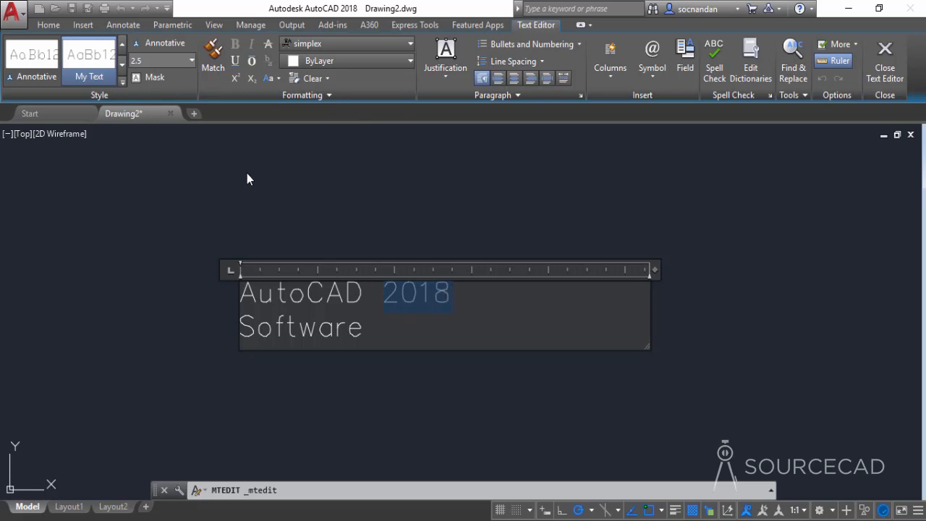
click(154, 62)
text(5)
key(Return)
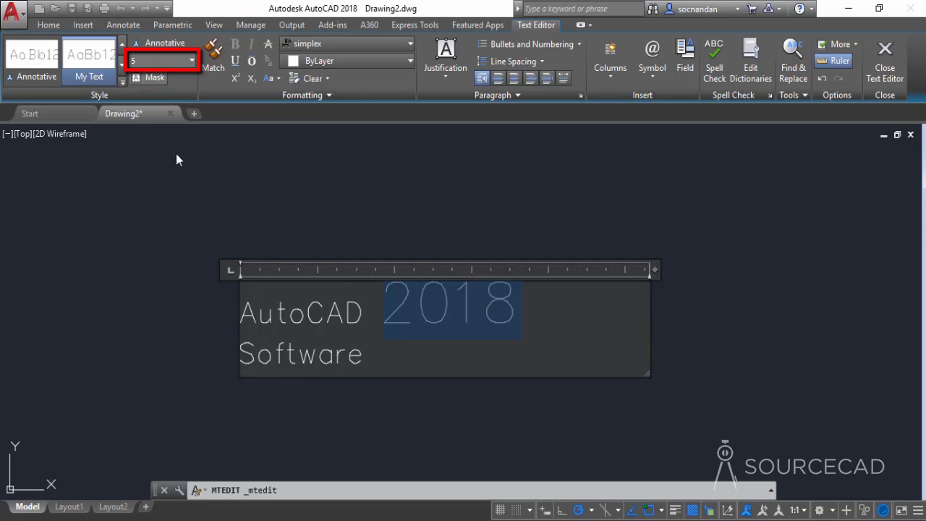
click(421, 310)
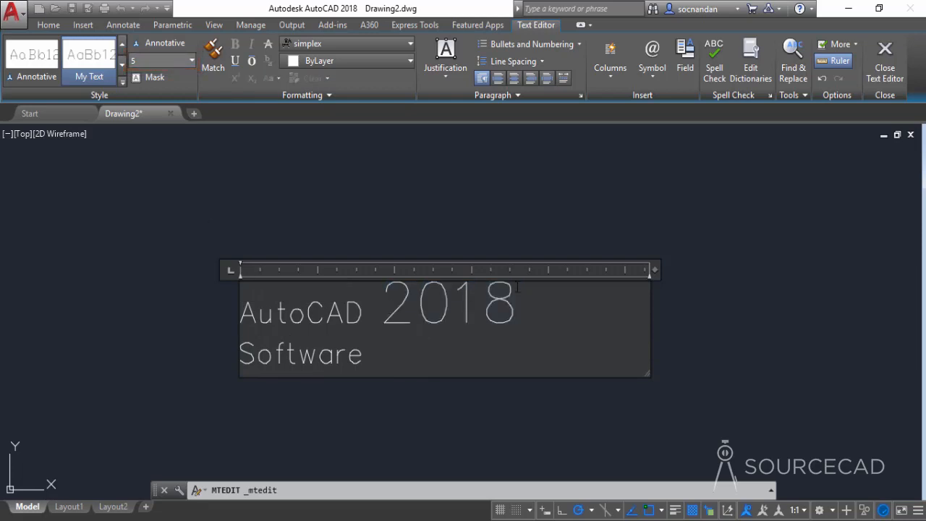
Step: Set the text height of "2018" back to 2.5
drag(395, 300, 520, 301)
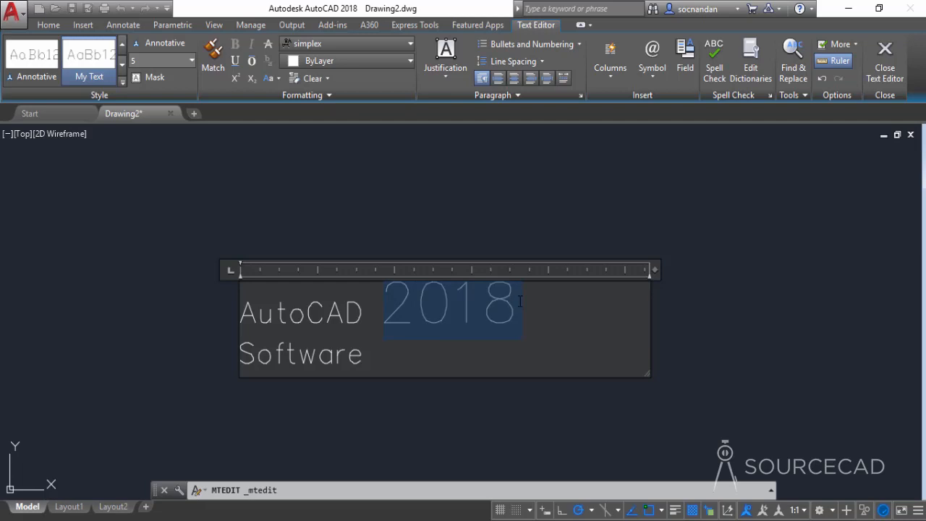
click(146, 61)
text(2.5)
key(Return)
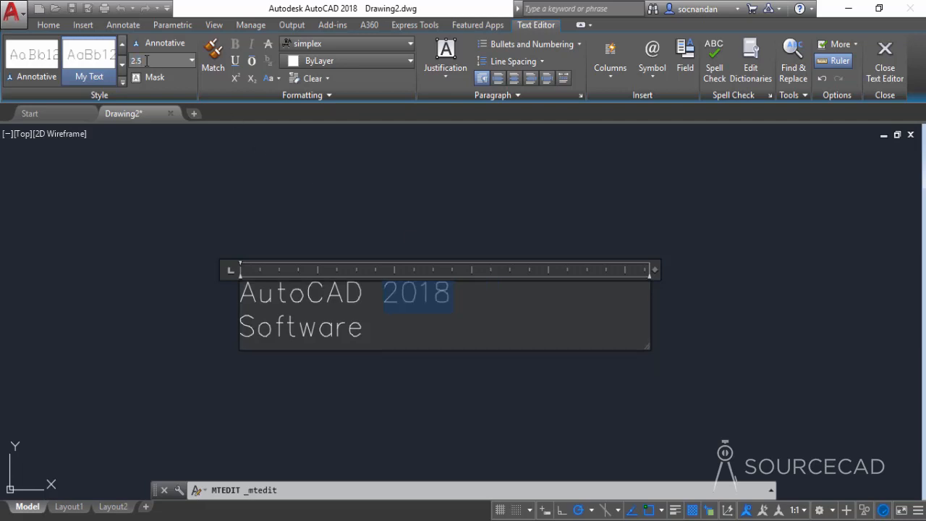
Step: Apply underline, overline and strikethrough formatting to "2018"
click(236, 64)
click(254, 61)
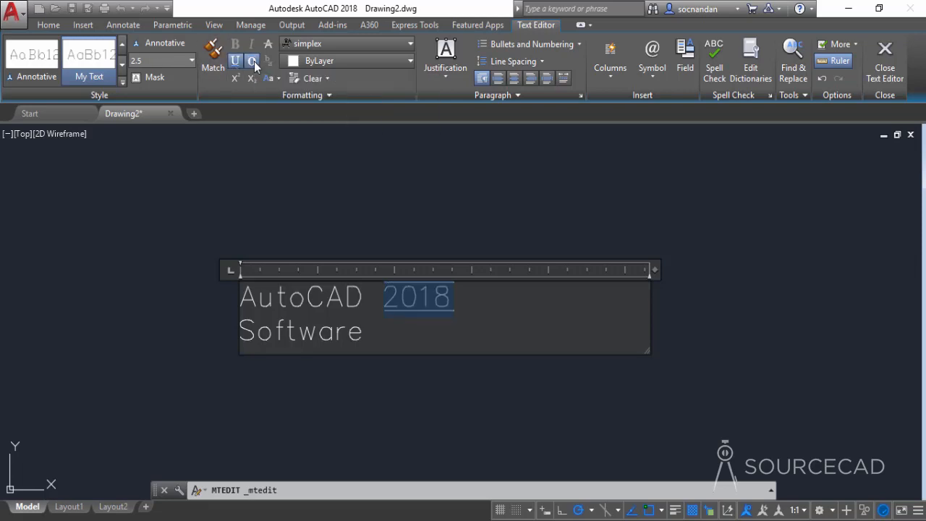
click(270, 45)
click(428, 297)
Step: Remove the underline, overline and strikethrough formatting from "2018"
drag(454, 297, 376, 298)
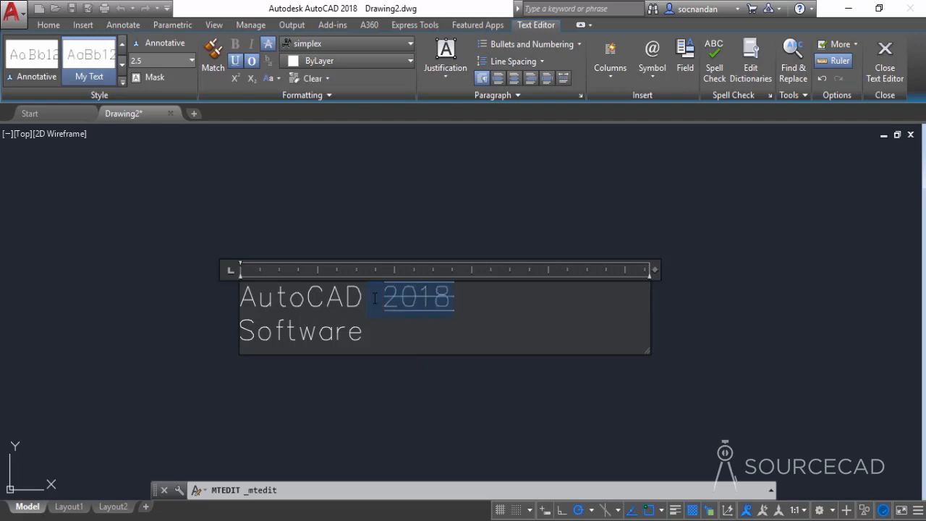
click(253, 62)
click(268, 45)
click(419, 303)
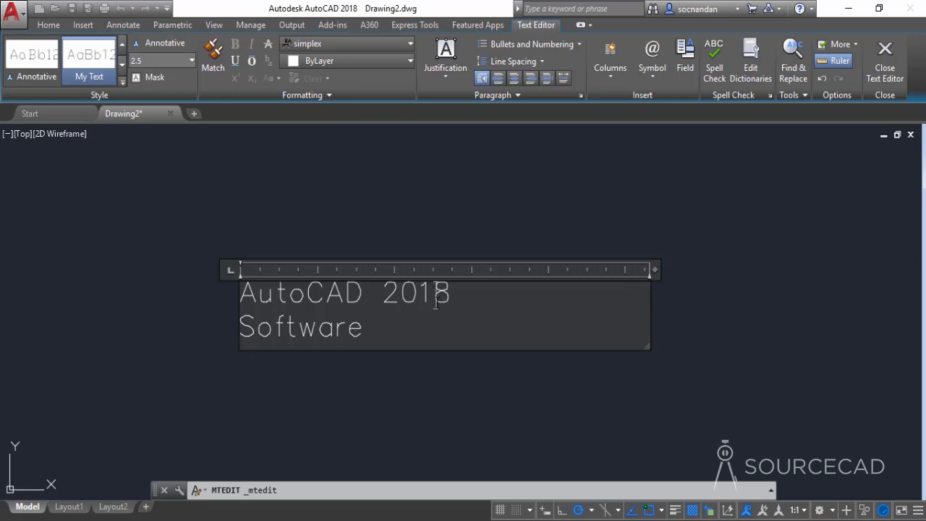
Step: Format the last digit, 8, of "2018" as superscript
drag(436, 299, 453, 295)
click(235, 80)
click(476, 327)
Step: Enlarge the text frame downward and insert a blank line above "AutoCAD"
drag(646, 351, 644, 400)
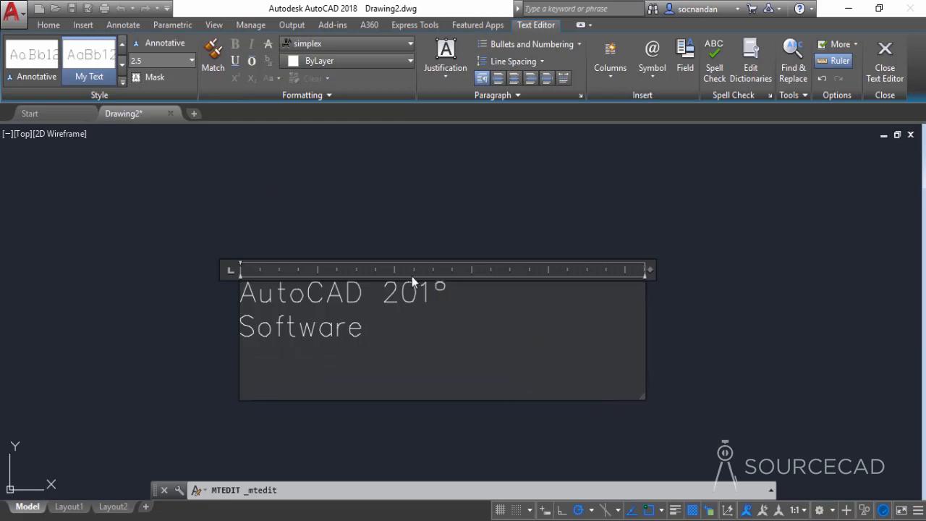
click(241, 293)
key(Return)
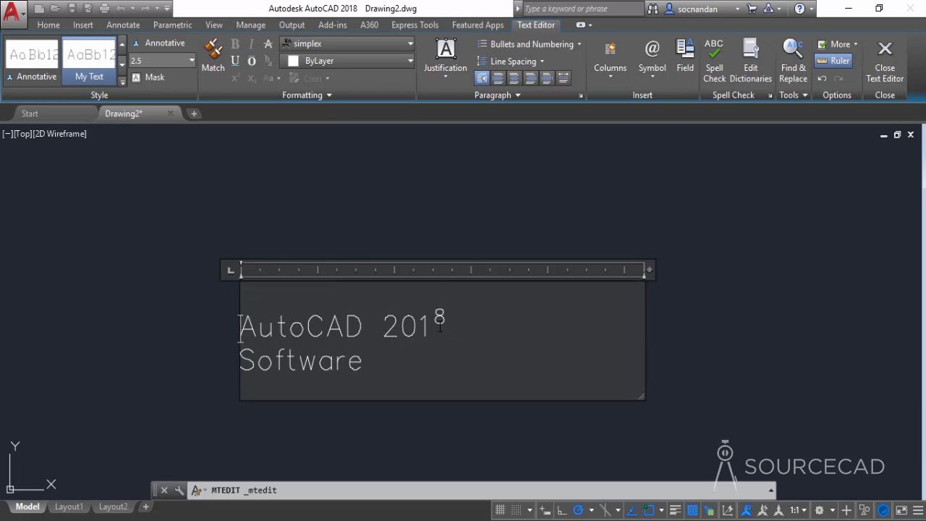
Step: Change the superscript 8 in "2018" to subscript and return it to normal text
drag(435, 316, 447, 316)
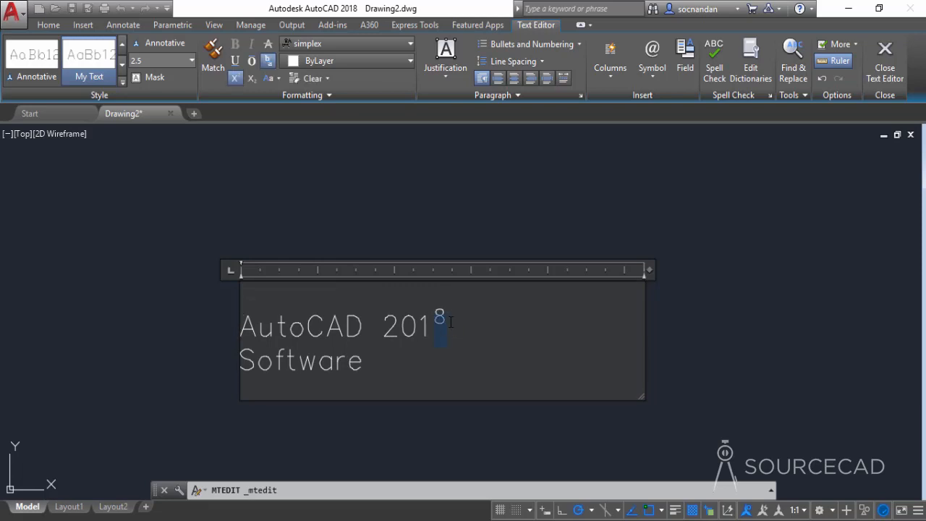
click(249, 78)
drag(451, 327, 432, 329)
click(250, 78)
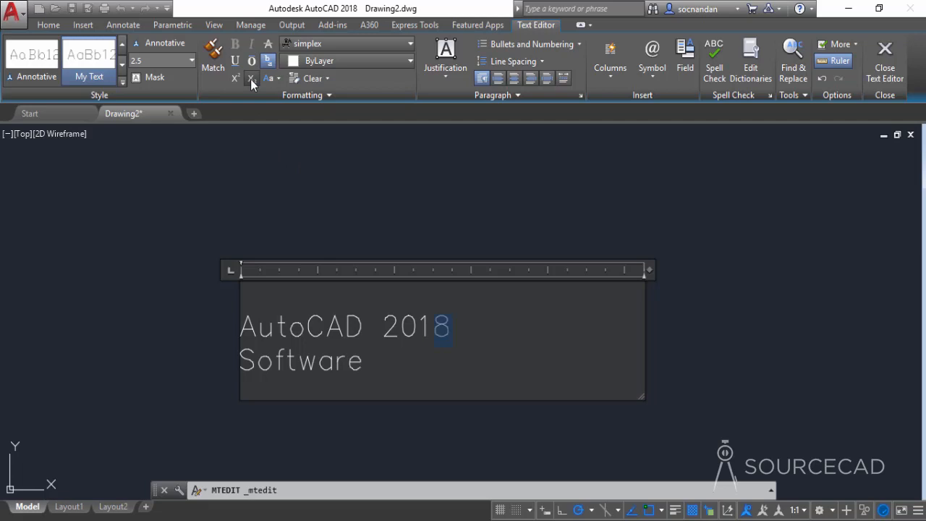
Step: Add the fraction "1/2" after "2018" on the same line, separated by spaces
click(456, 330)
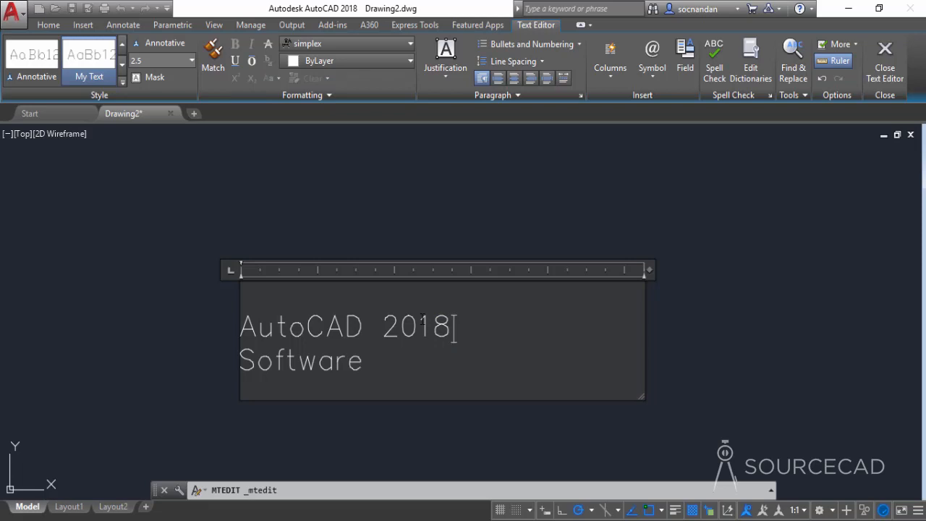
text(1/2)
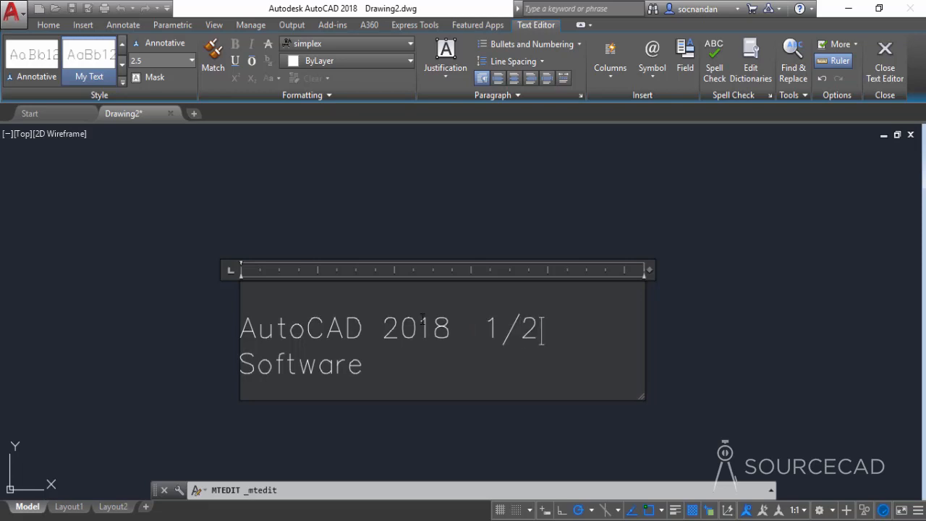
Step: Stack the "1/2" text into a vertical fraction
click(488, 329)
drag(492, 328, 548, 322)
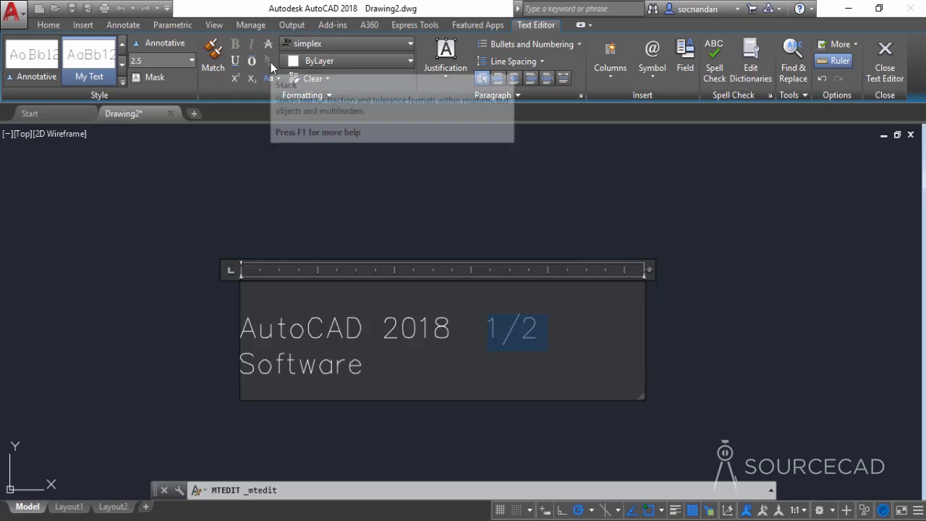
click(268, 64)
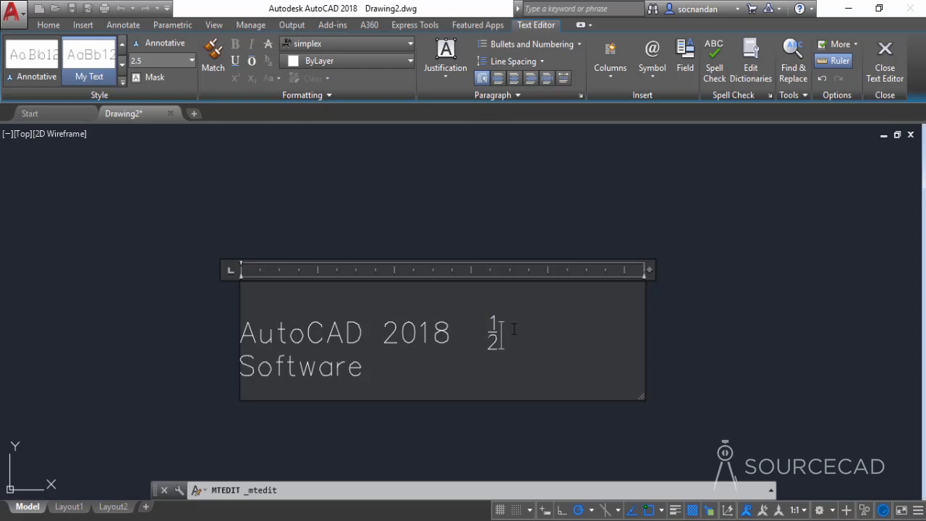
Step: Unstack the fraction back to plain "1/2" text
drag(515, 332, 480, 333)
click(499, 334)
click(271, 64)
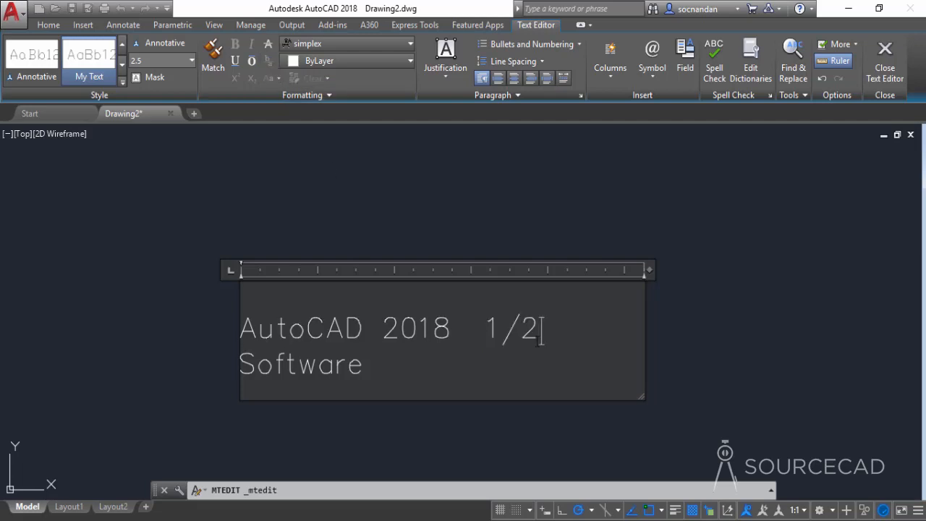
Step: Change the font of the word "Software" on the second line to Century
drag(364, 364, 255, 363)
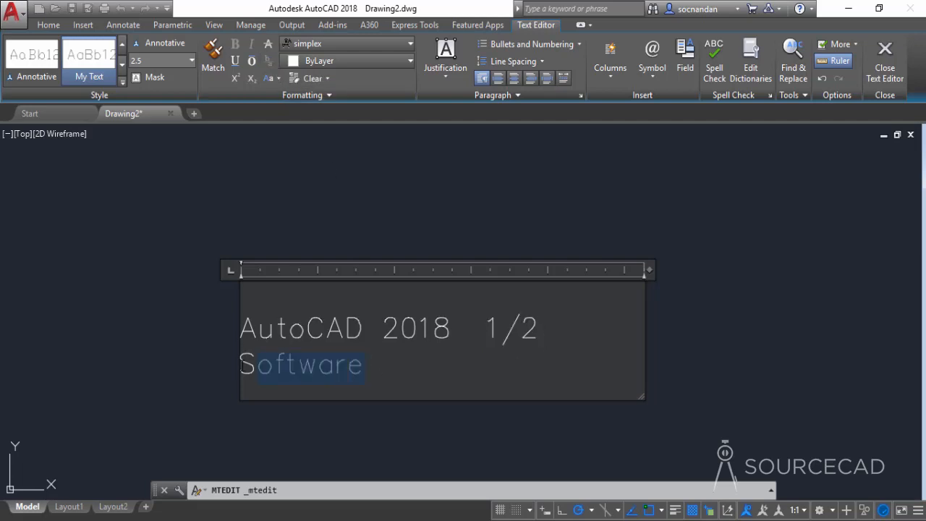
click(389, 45)
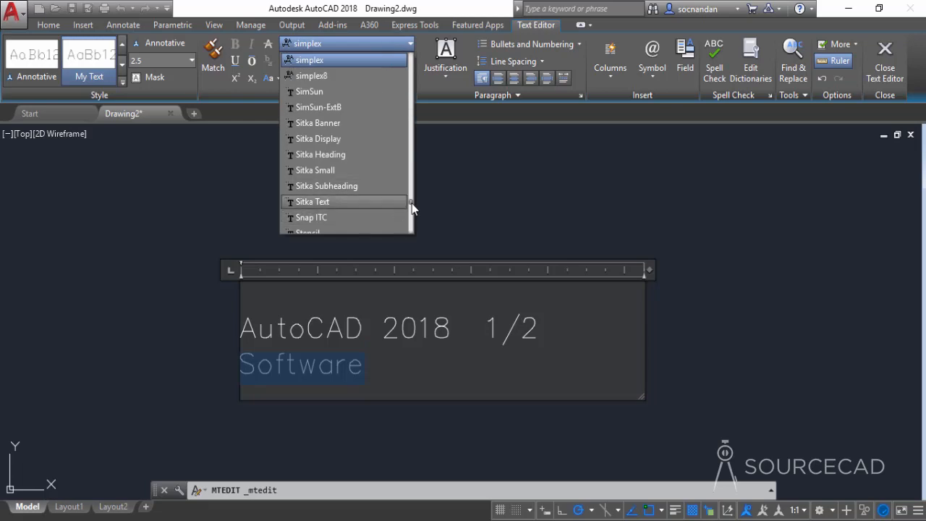
drag(411, 201, 411, 97)
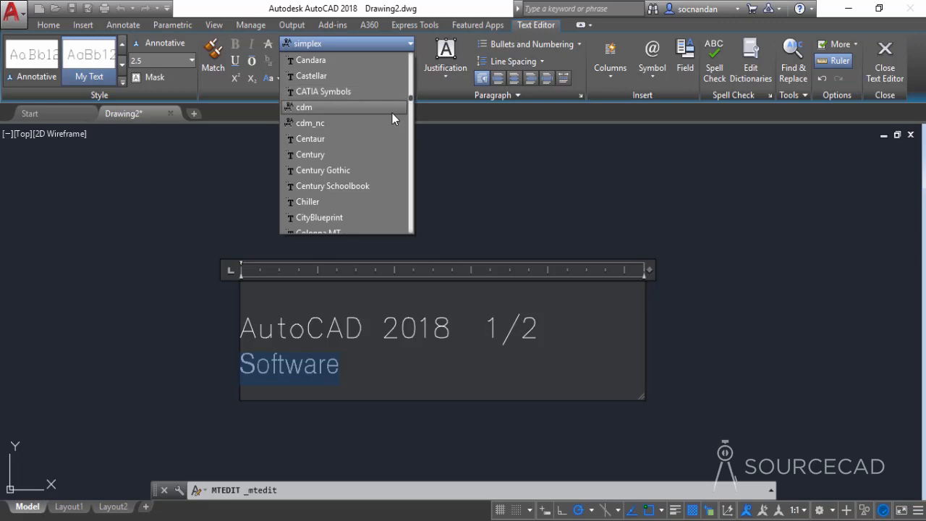
click(356, 155)
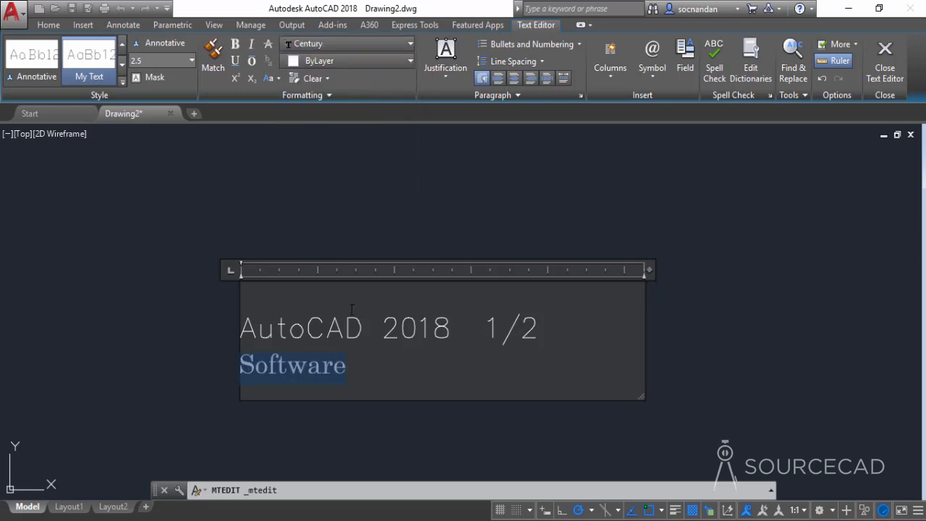
click(354, 371)
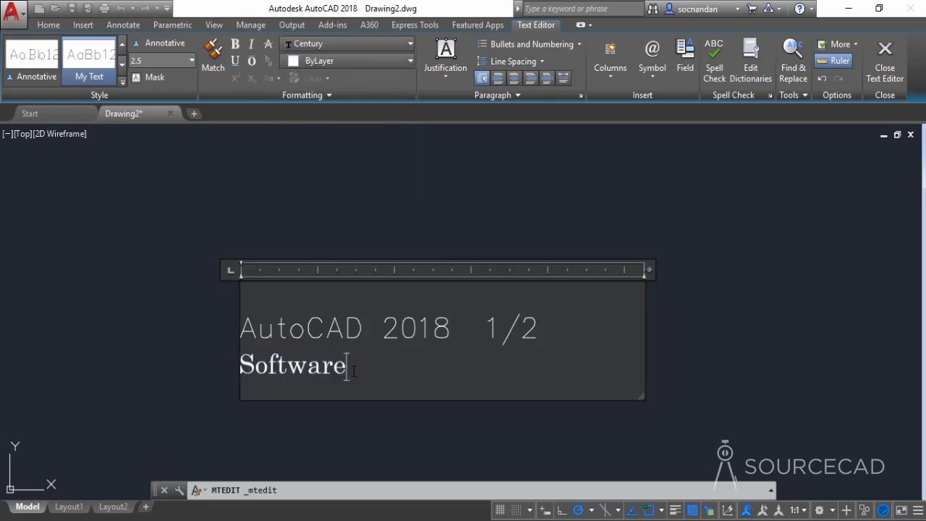
Step: Set the colour of the word "Software" to Green from the index colours
drag(347, 372, 230, 361)
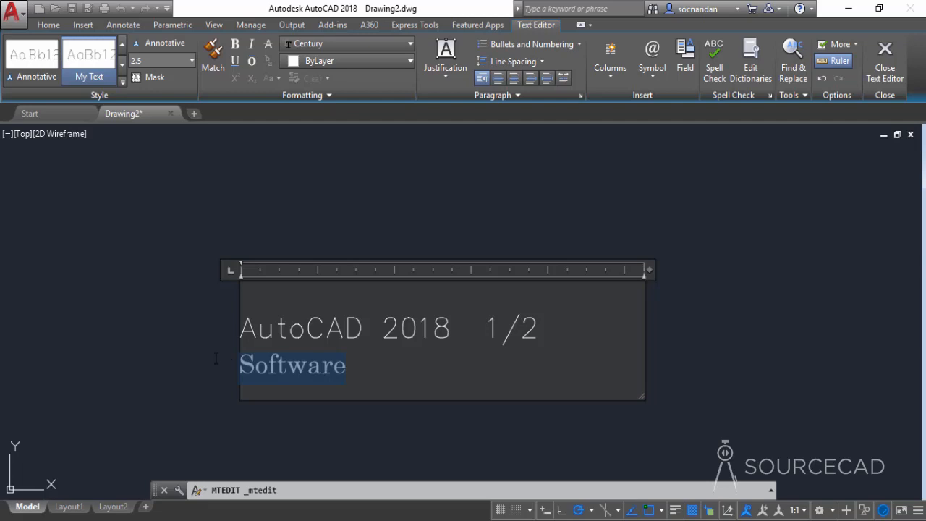
click(363, 50)
click(366, 49)
click(358, 63)
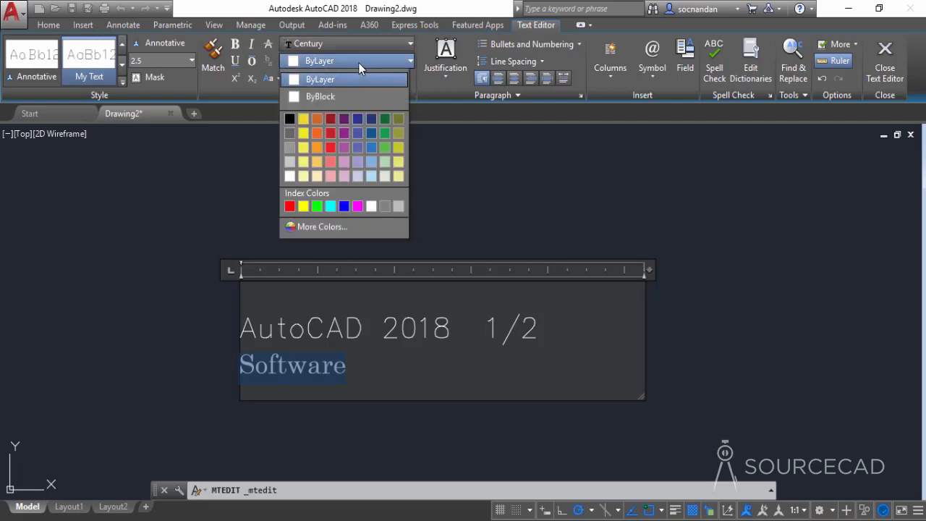
click(316, 206)
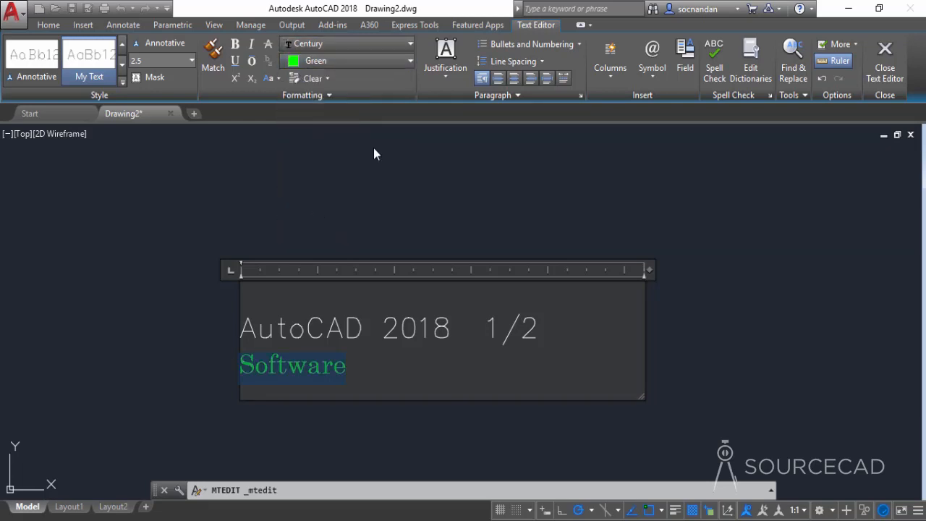
Step: Try the Middle Center justification on the multiline text and undo it
click(458, 78)
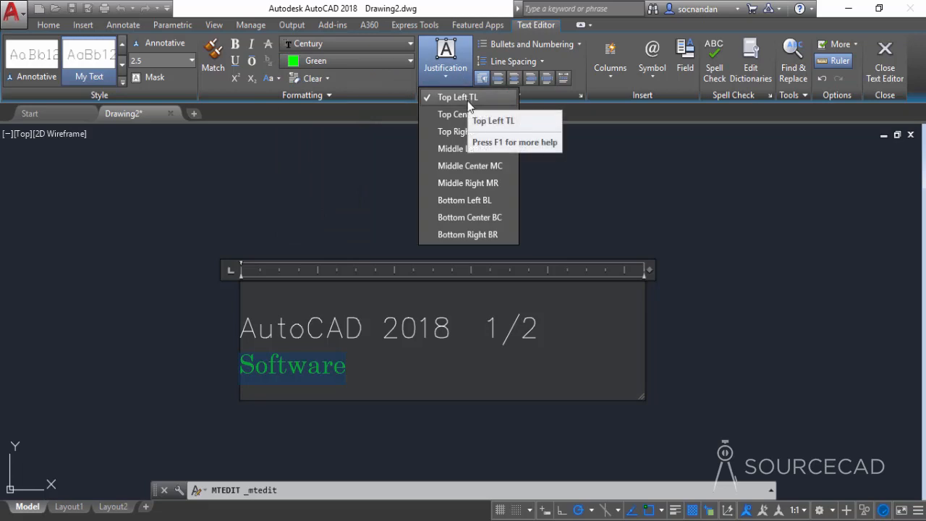
click(486, 166)
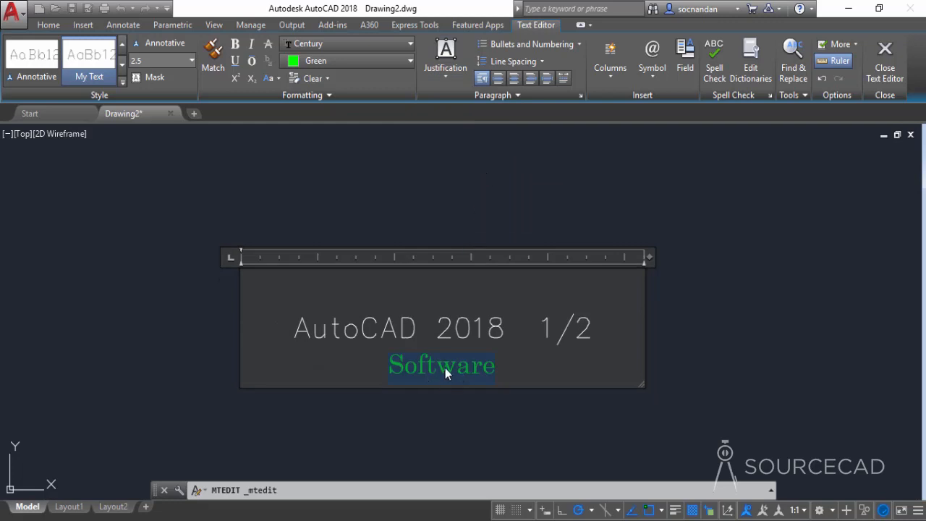
key(ctrl+z)
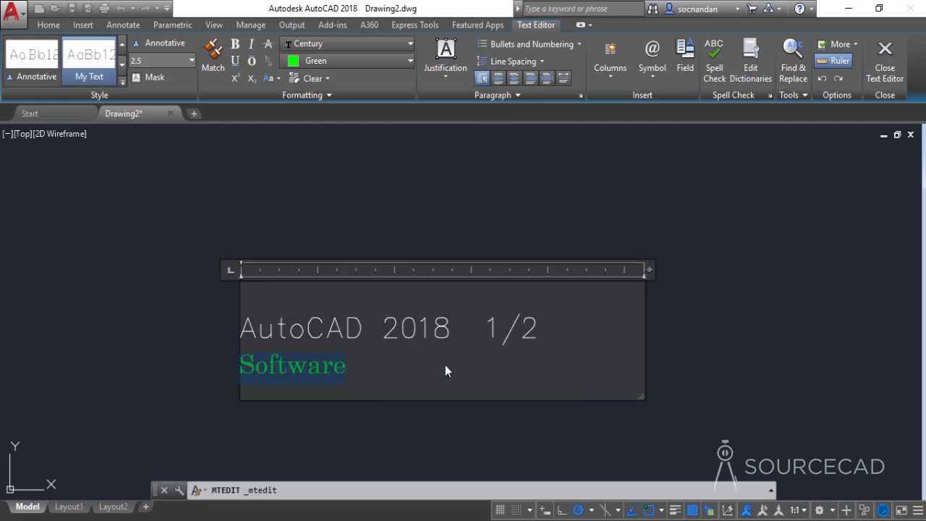
Step: Insert the Ohm symbol after "Software", separated by a space
click(395, 373)
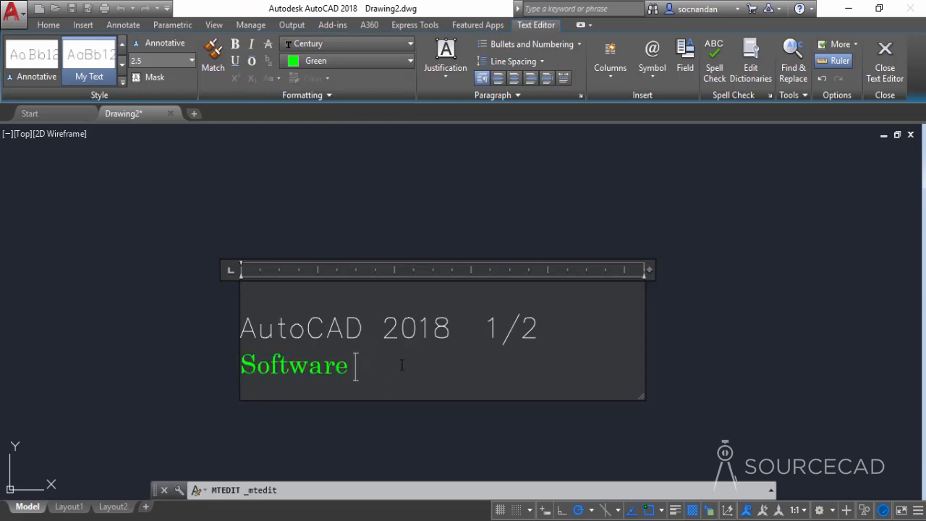
click(651, 81)
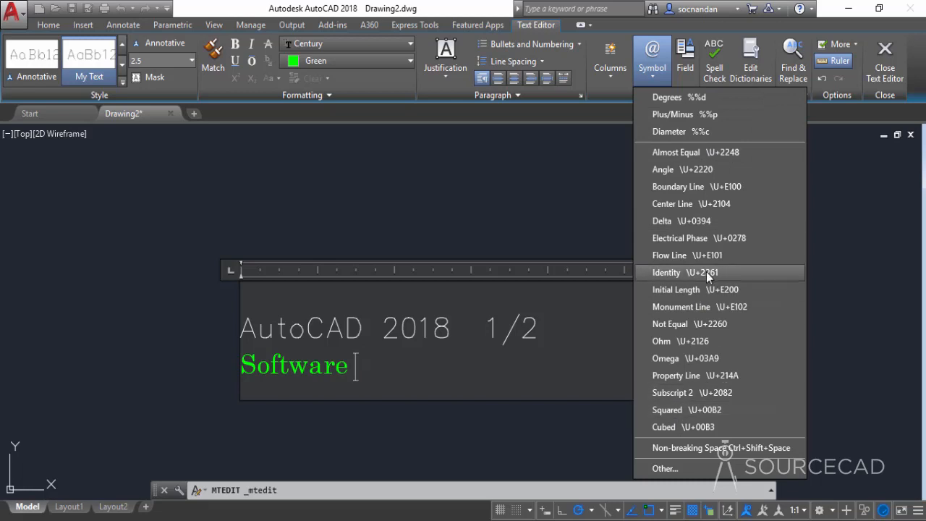
click(695, 340)
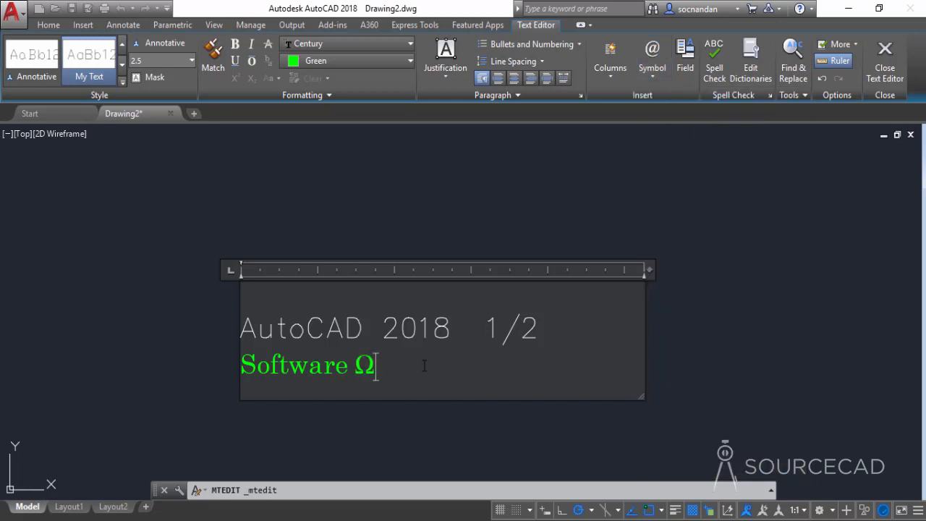
Step: Open the Character Map for other symbols and set its font to Arial
click(660, 71)
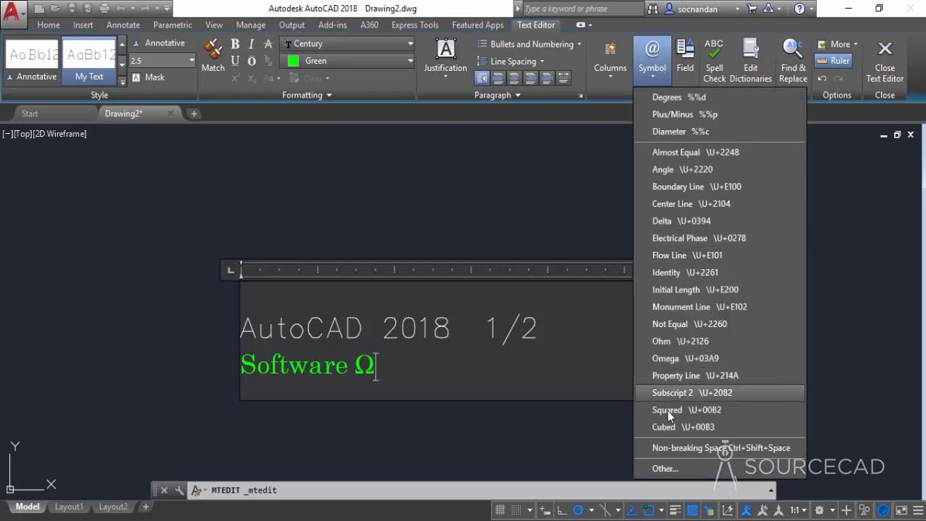
click(675, 469)
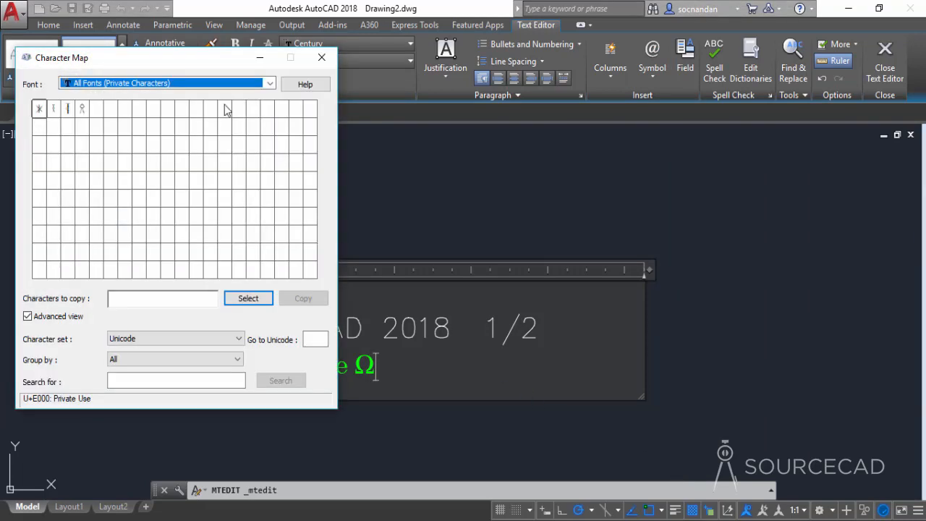
drag(197, 54, 641, 61)
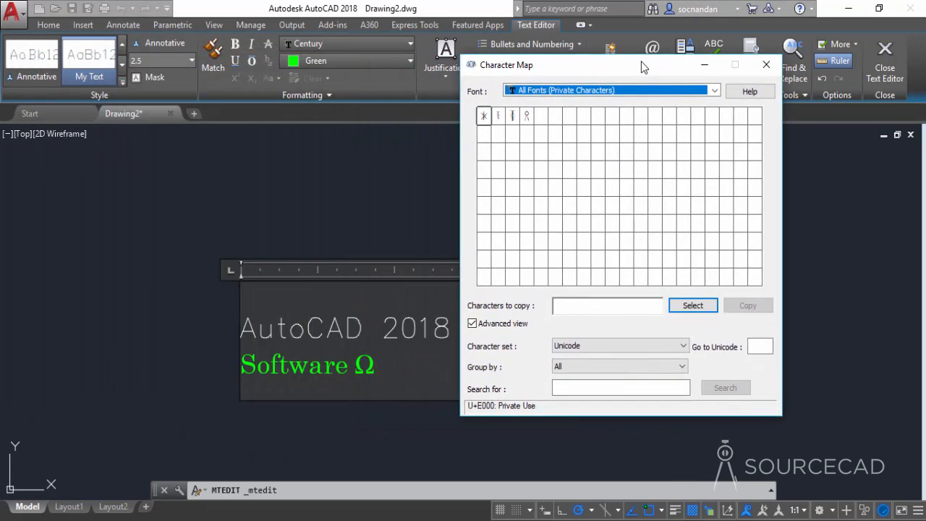
click(714, 91)
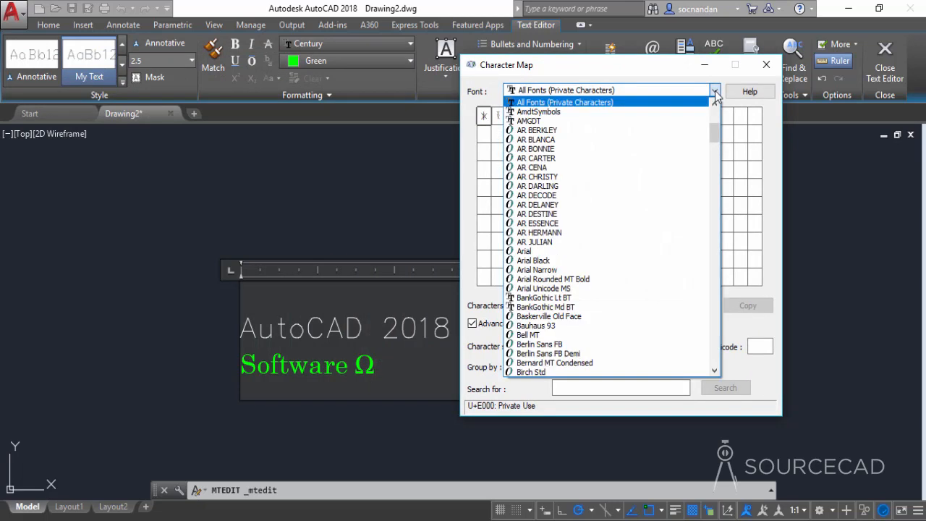
click(581, 251)
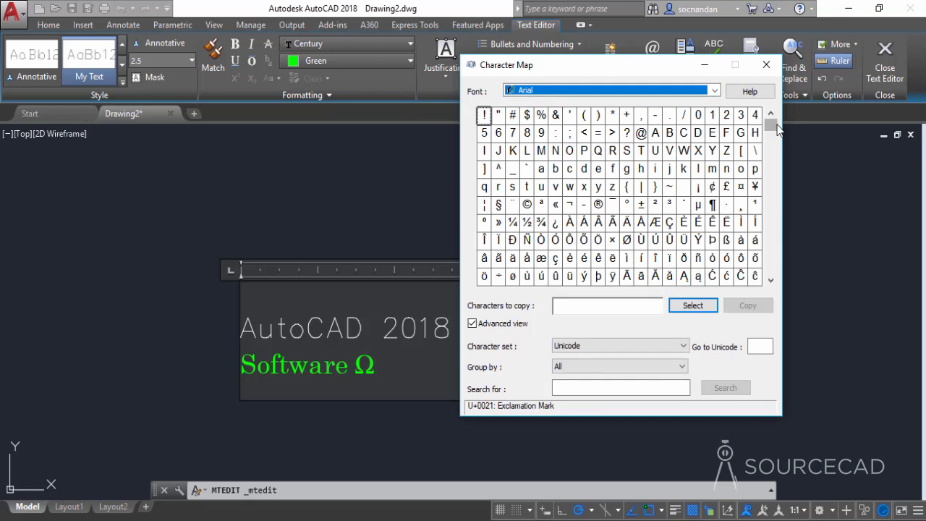
mouse_move(771, 126)
mouse_down()
mouse_move(772, 269)
mouse_move(785, 127)
mouse_up()
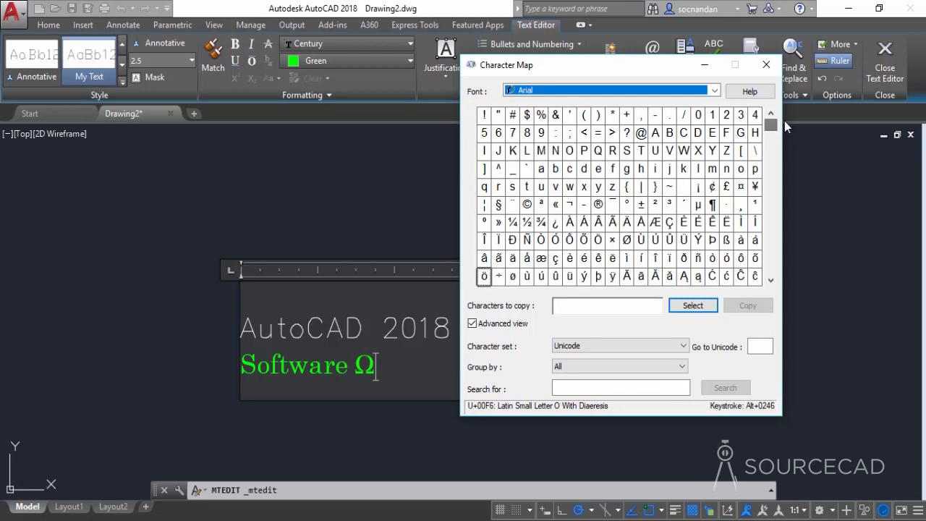
Step: Copy the @ character from the Character Map and paste it directly after the Ohm symbol
click(641, 133)
click(690, 305)
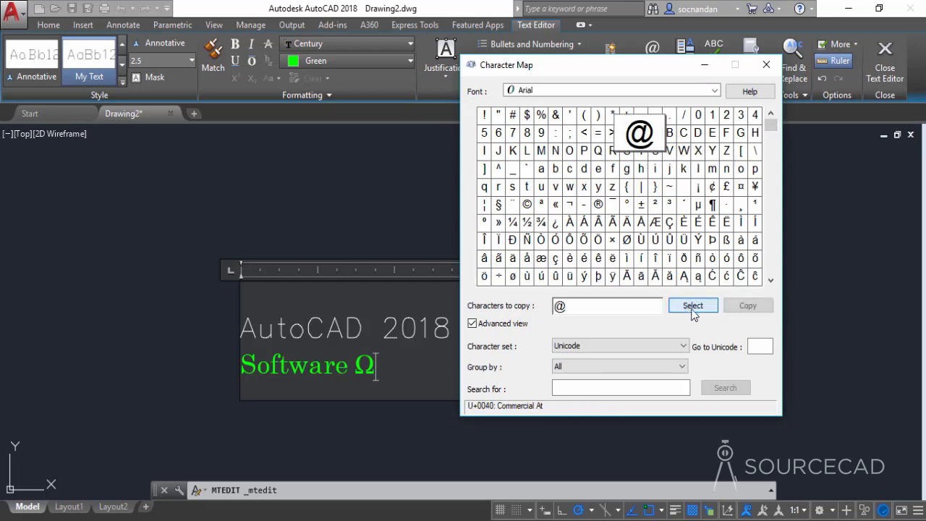
click(746, 307)
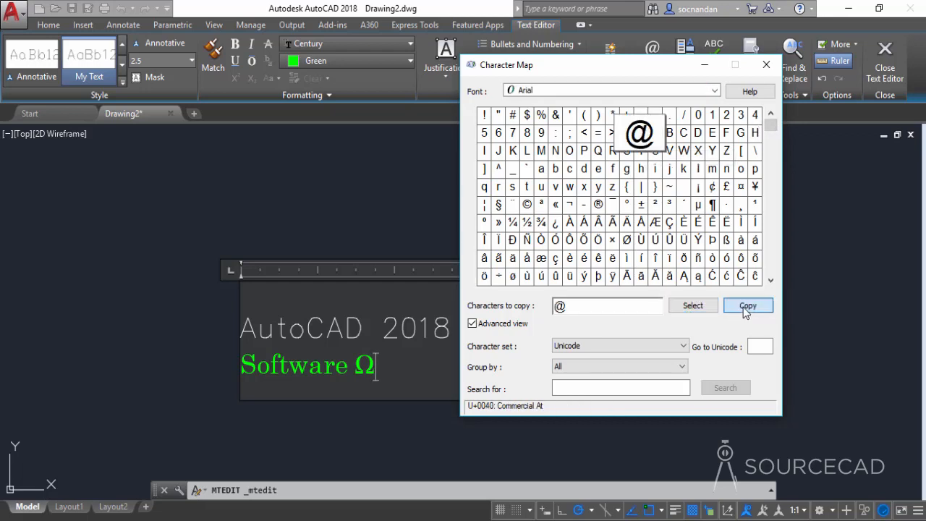
click(767, 66)
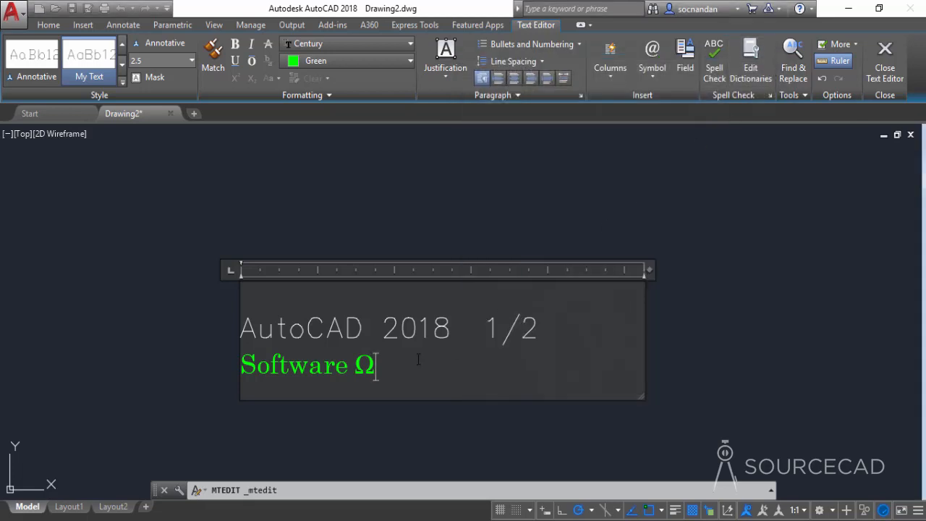
right_click(418, 363)
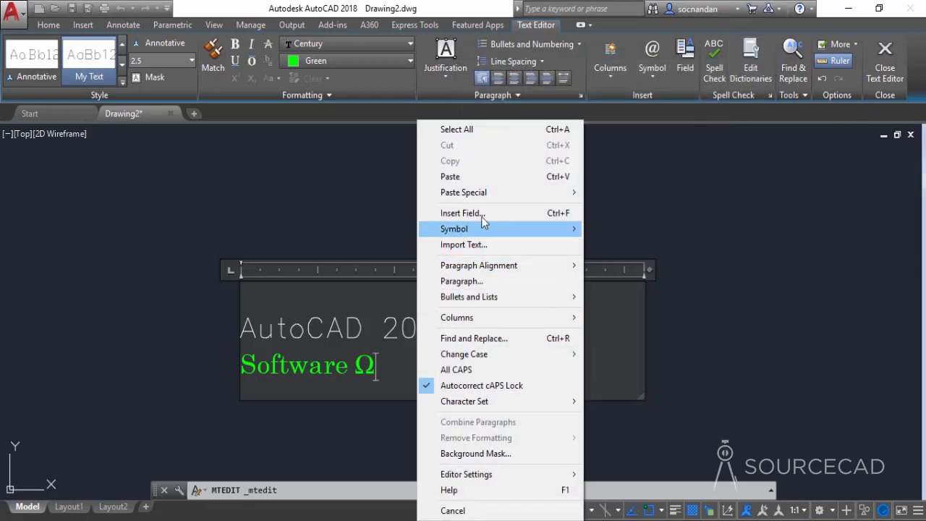
click(491, 179)
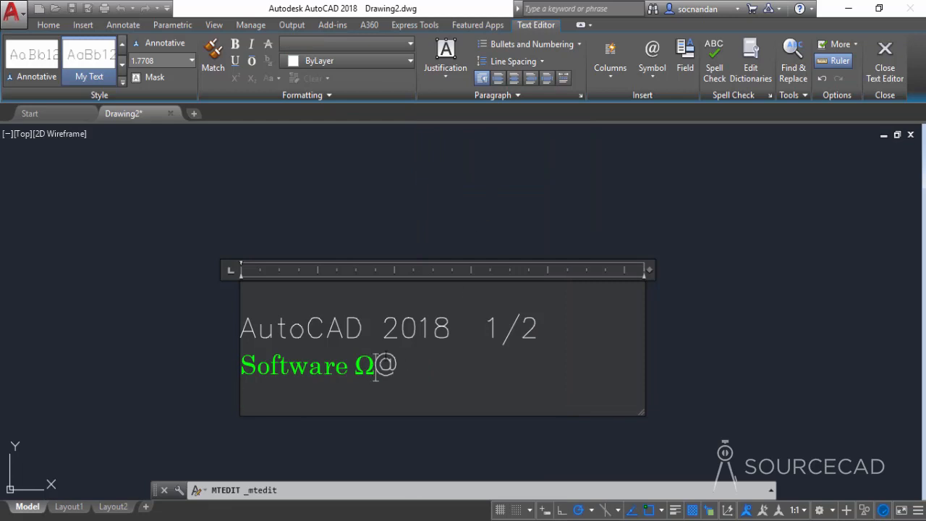
Step: Finish editing the multiline text and return to the drawing
drag(397, 365, 374, 365)
click(415, 378)
click(719, 217)
middle_drag(533, 371, 529, 319)
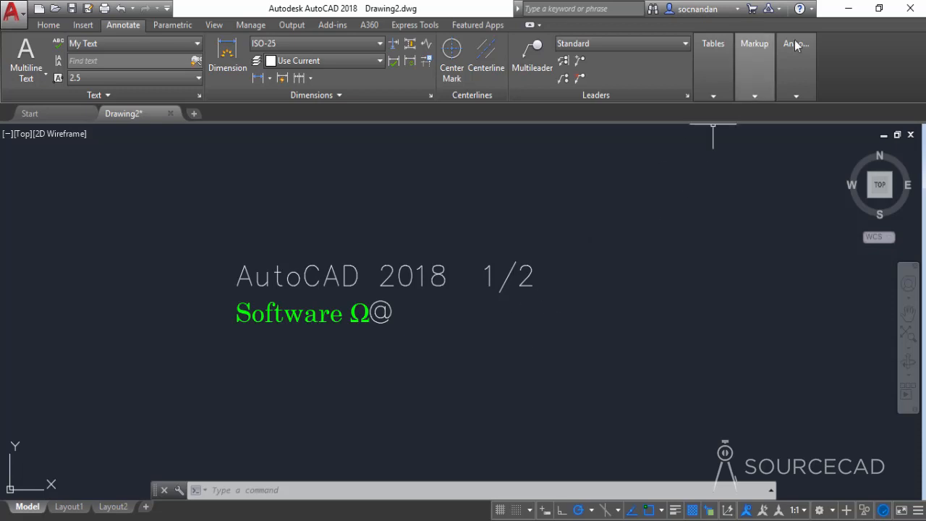
Step: Switch to the desktop, review the contents of the ACAD TXT file in Notepad and close it
click(846, 8)
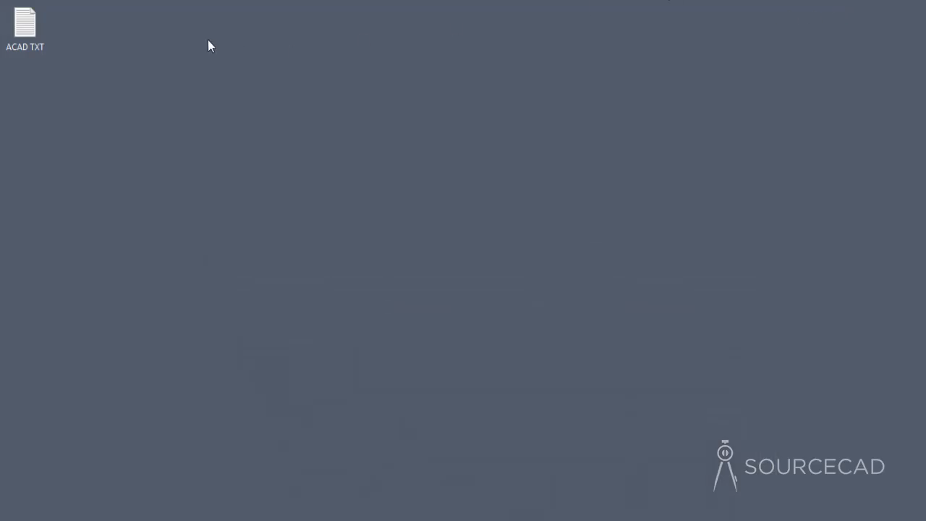
double_click(22, 33)
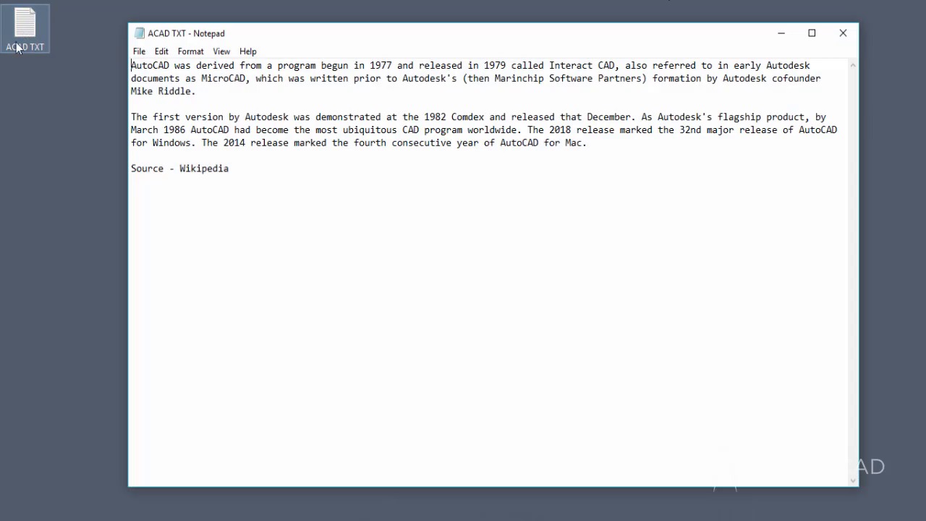
drag(132, 65, 248, 163)
click(248, 165)
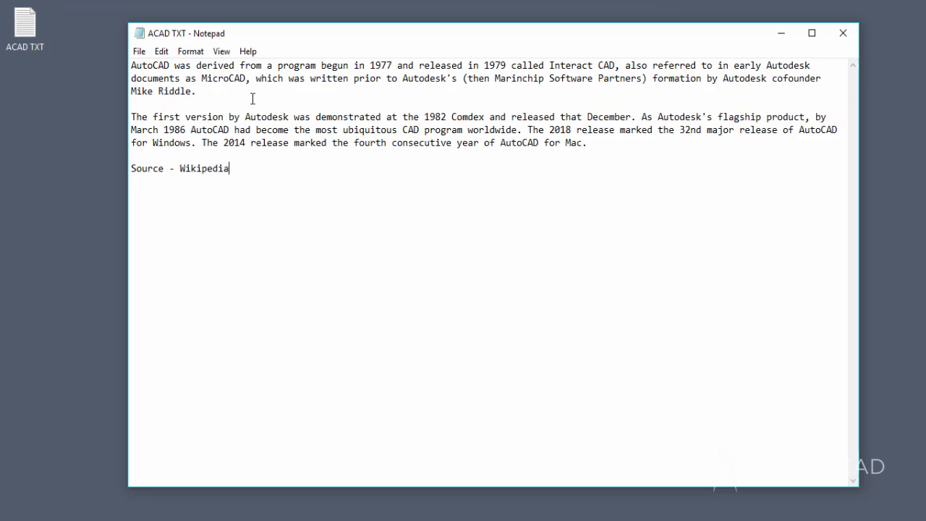
click(842, 33)
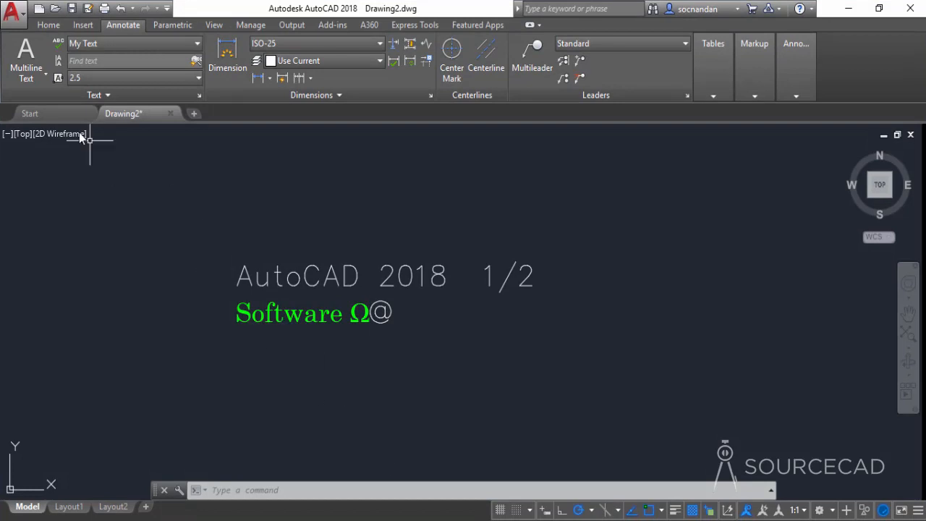
Step: Start a new multiline text object with a small text box to the right of the existing text
click(37, 76)
click(37, 102)
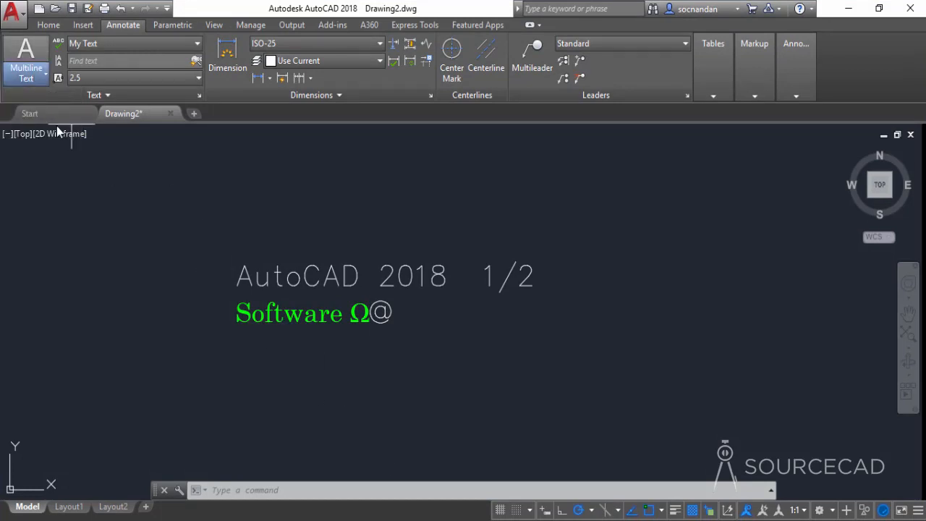
mouse_move(638, 305)
middle_down()
mouse_move(601, 289)
mouse_move(438, 304)
middle_up()
click(459, 269)
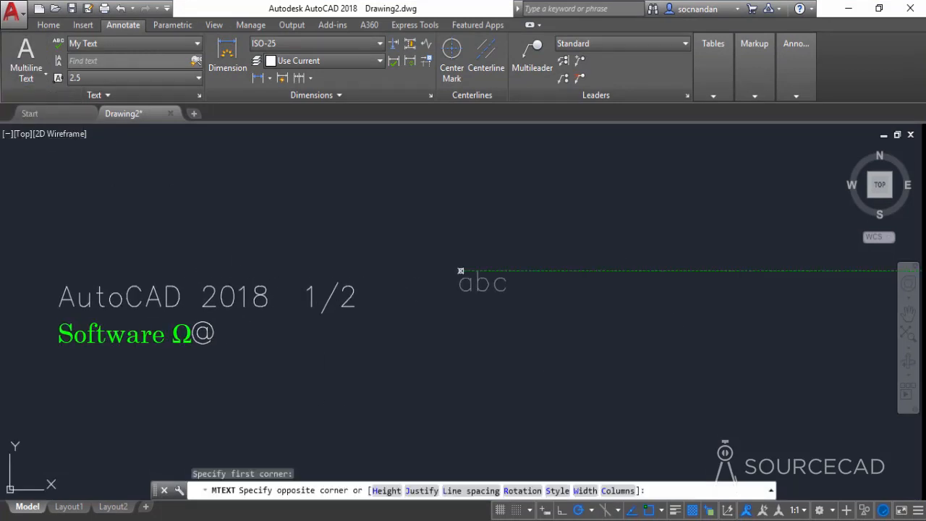
click(605, 350)
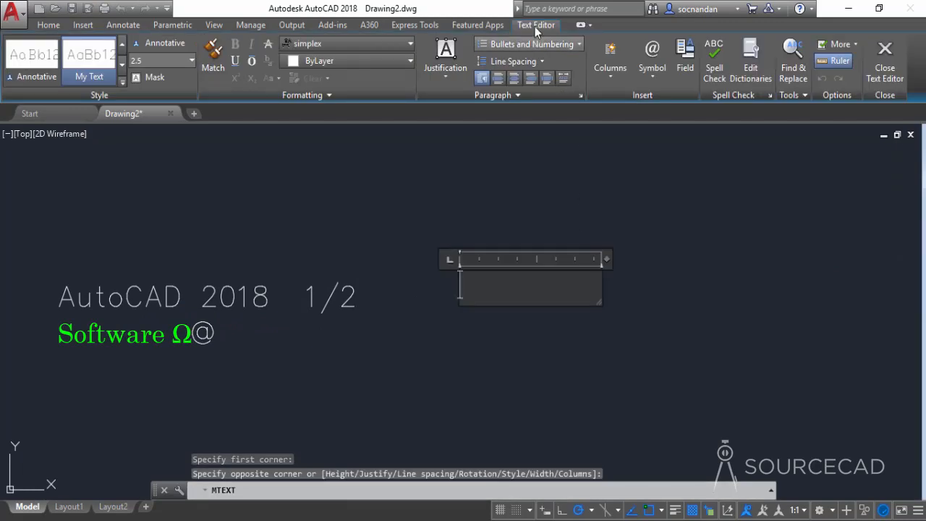
Step: Import the ACAD TXT file from the desktop into the new multiline text box
click(802, 95)
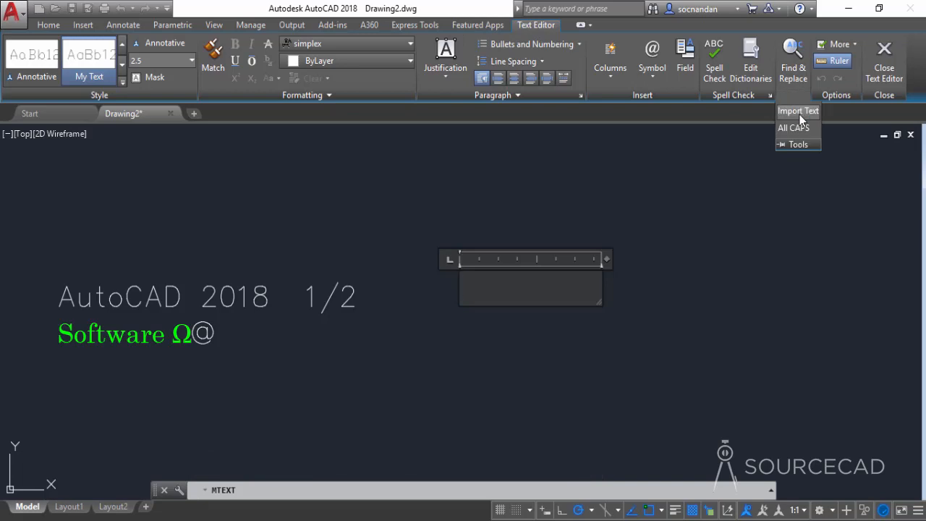
click(799, 113)
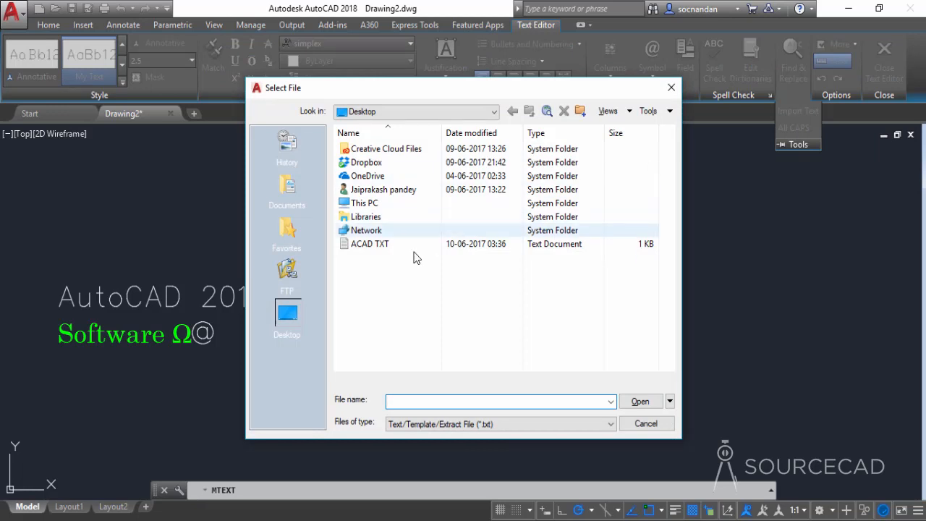
click(384, 244)
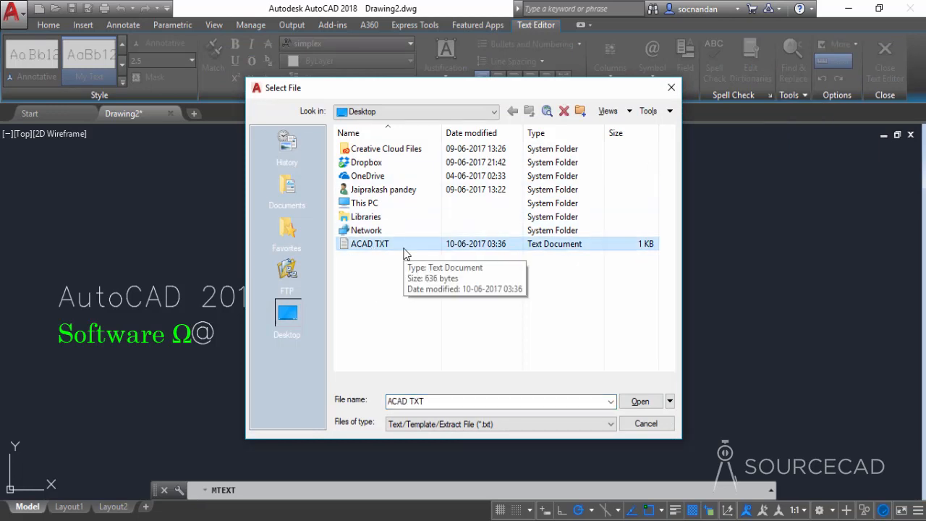
click(640, 402)
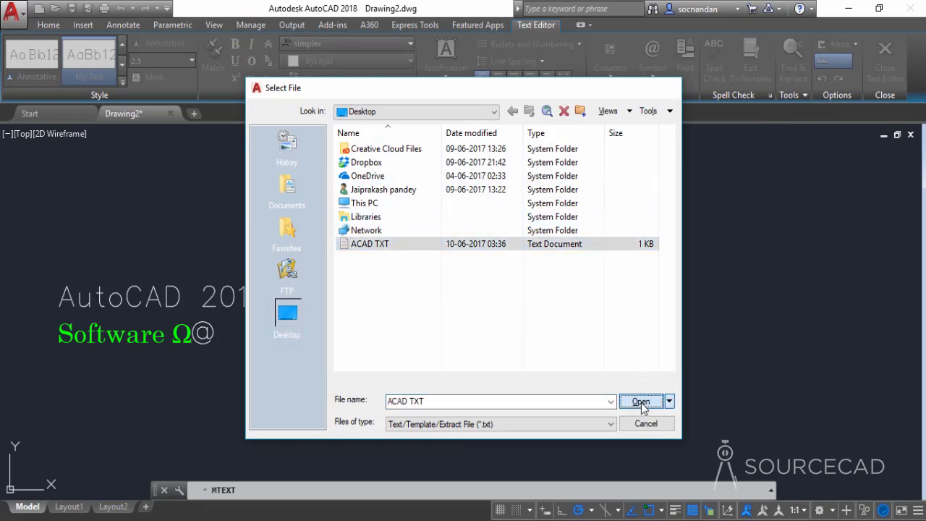
Step: Widen the imported text's column so its paragraphs wrap over long lines, and finish editing the text
scroll(642, 313, down, 4)
mouse_move(546, 288)
middle_down()
mouse_move(464, 238)
mouse_move(424, 224)
mouse_move(388, 230)
middle_up()
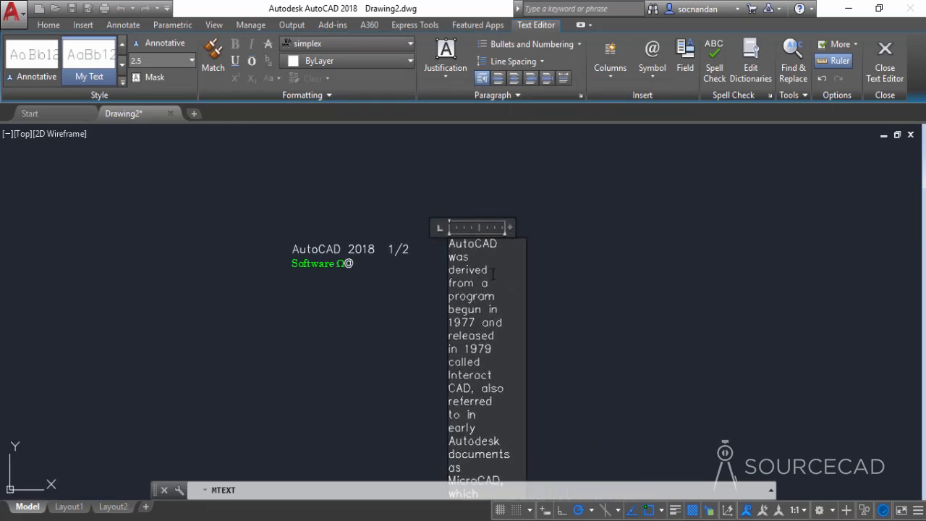
drag(512, 229, 890, 234)
click(679, 190)
middle_drag(656, 327, 508, 294)
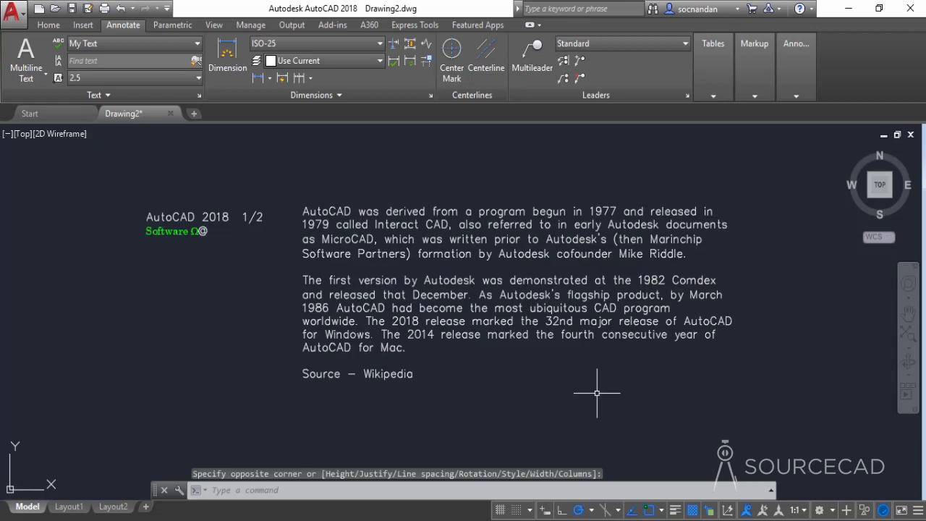
middle_drag(598, 393, 600, 402)
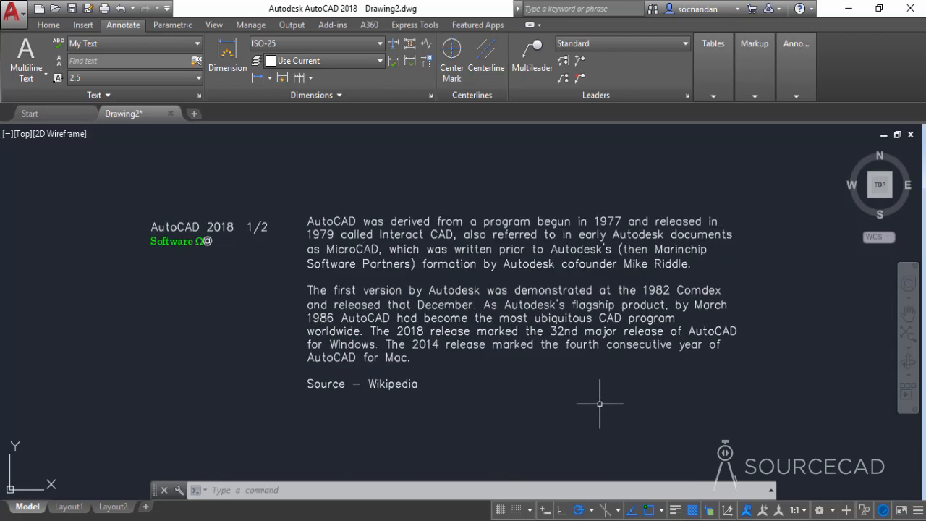